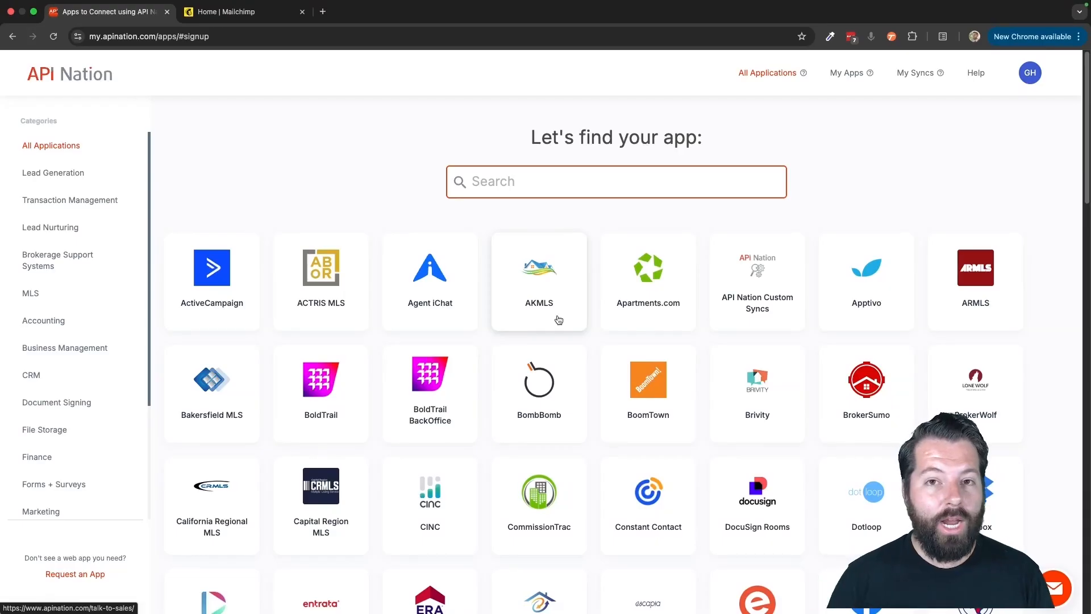
# - Find KW Command in the list of all applications and open its integrations page
pyautogui.click(631, 253)
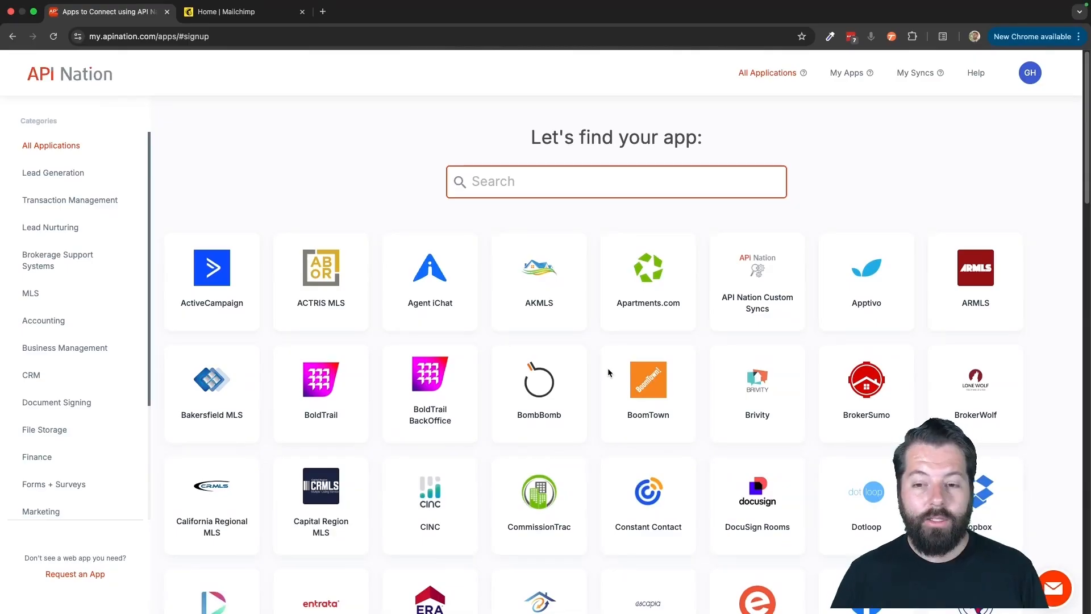
pyautogui.scroll(-3, 628, 394)
pyautogui.scroll(-10, 631, 397)
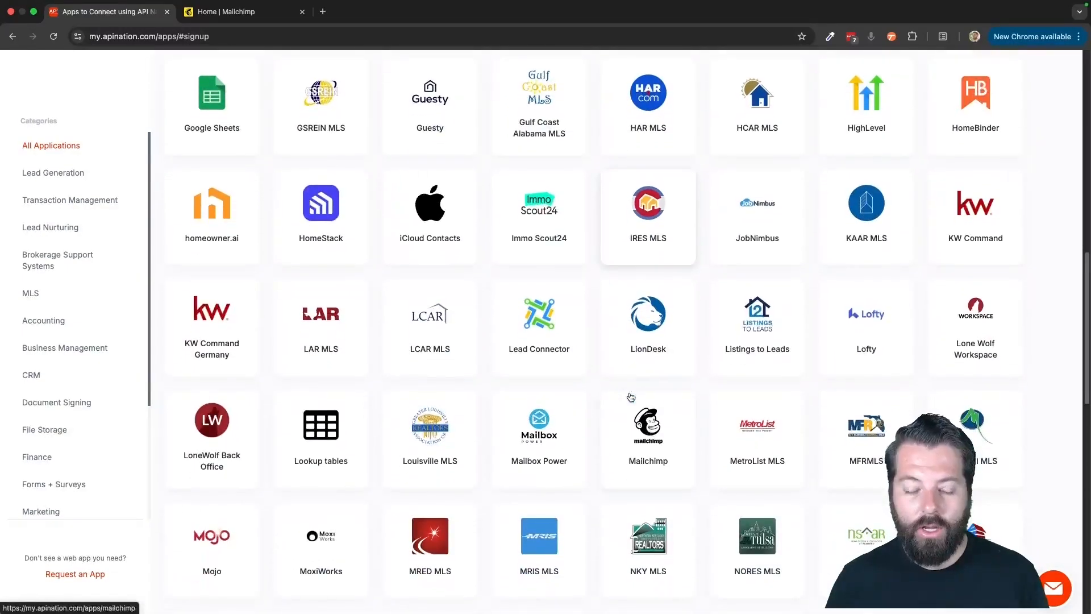
pyautogui.scroll(-2, 631, 397)
pyautogui.click(576, 371)
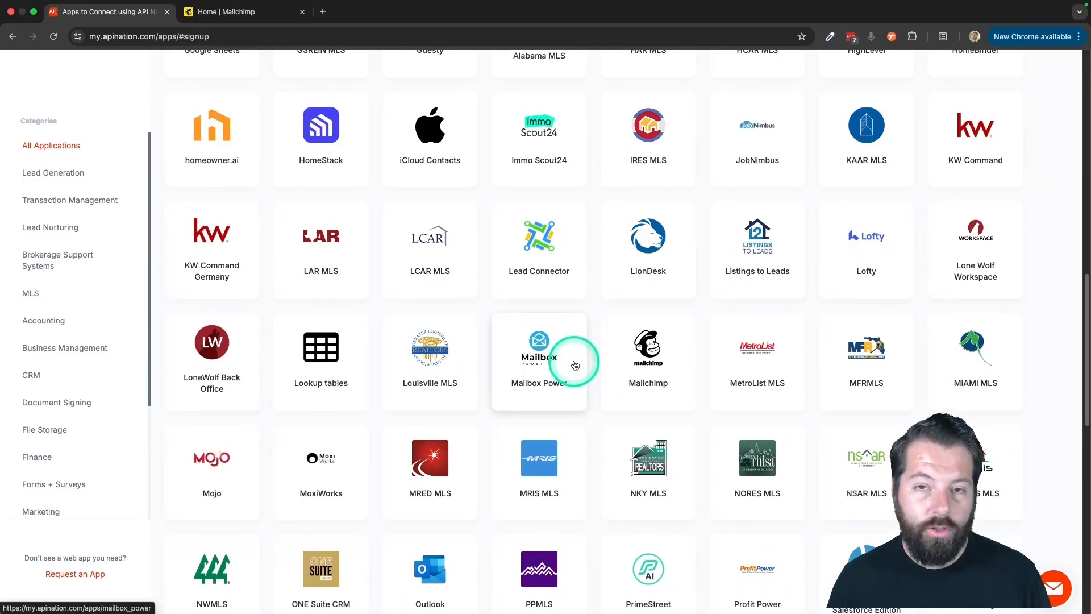
pyautogui.scroll(-1, 576, 366)
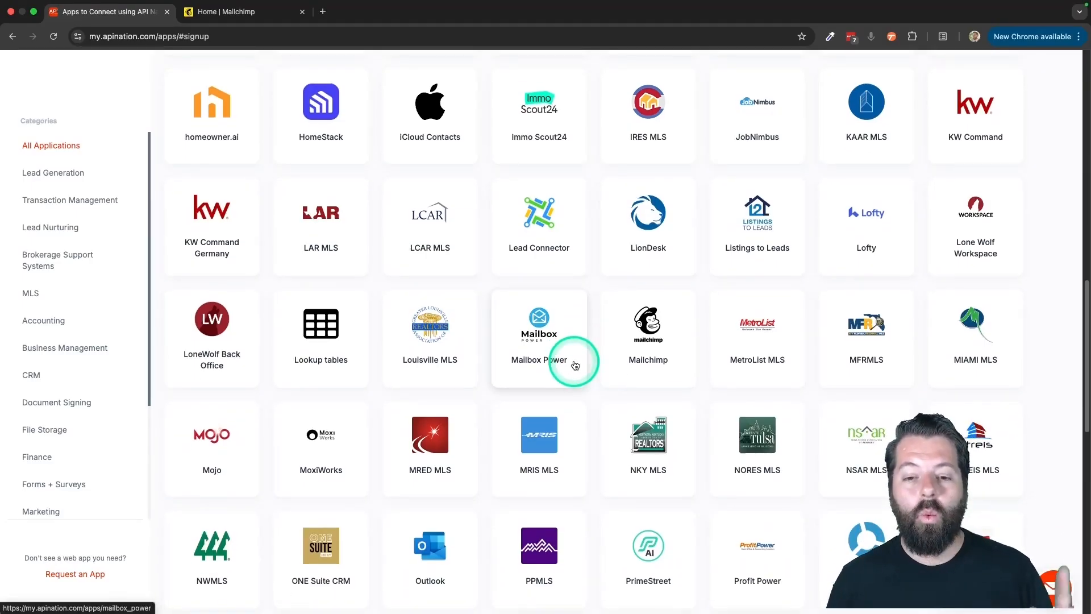
pyautogui.scroll(-2, 576, 366)
pyautogui.scroll(5, 576, 366)
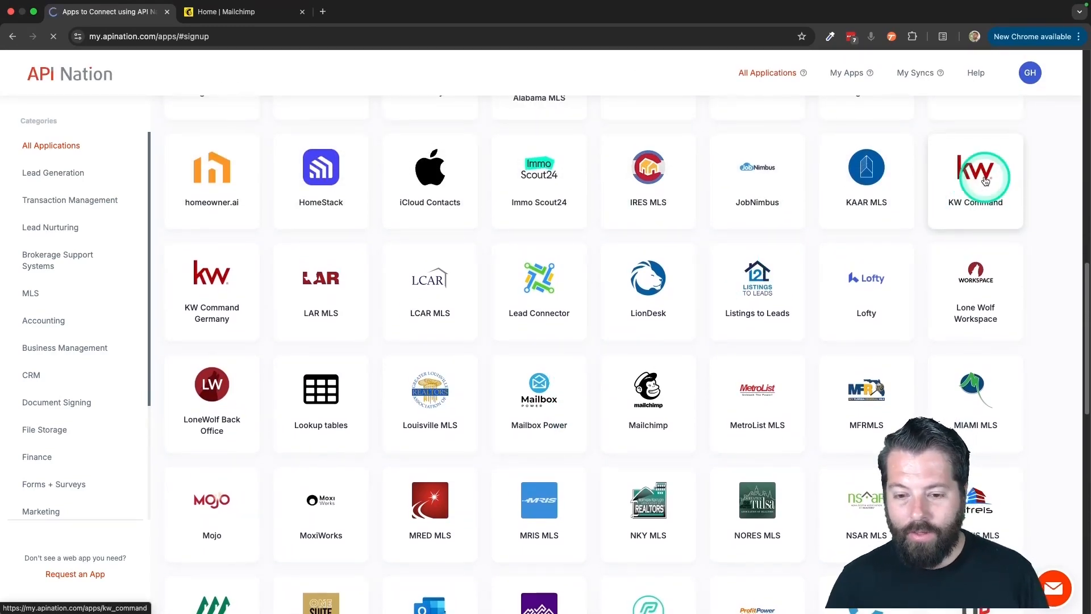
pyautogui.click(632, 232)
# - Choose Mailchimp as the app to sync with and activate the "KW Command contacts to Mailchimp subscribers" sync
pyautogui.scroll(-6, 639, 384)
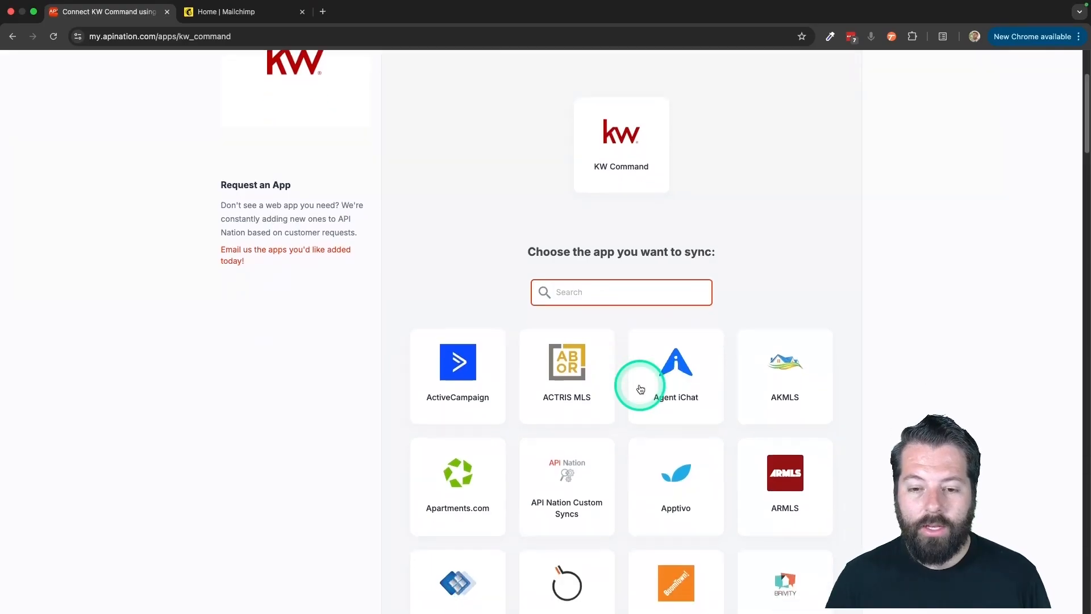
pyautogui.scroll(-15, 626, 453)
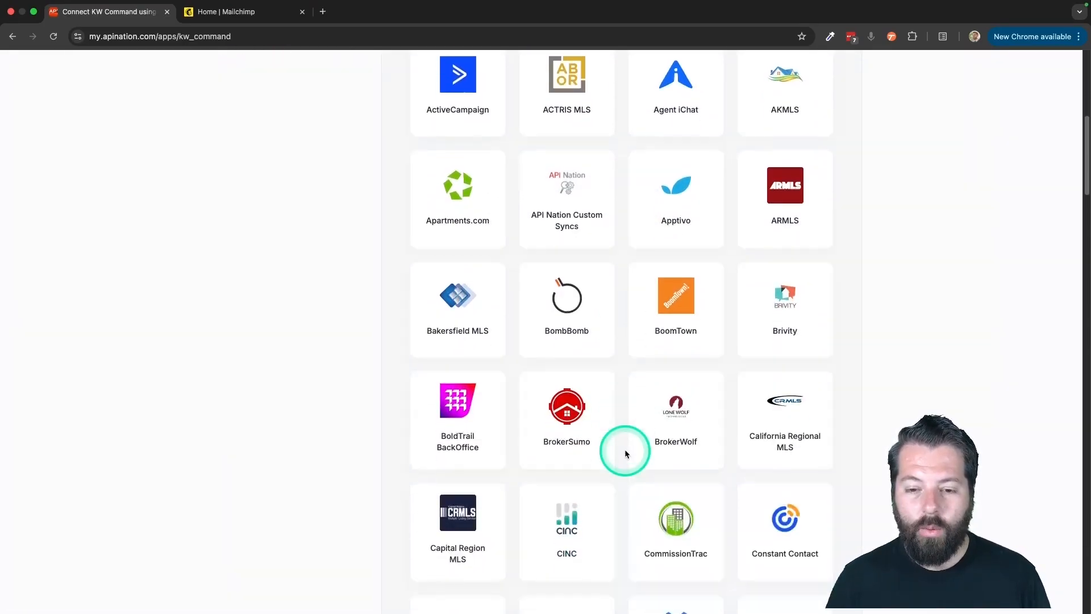
pyautogui.scroll(-20, 625, 453)
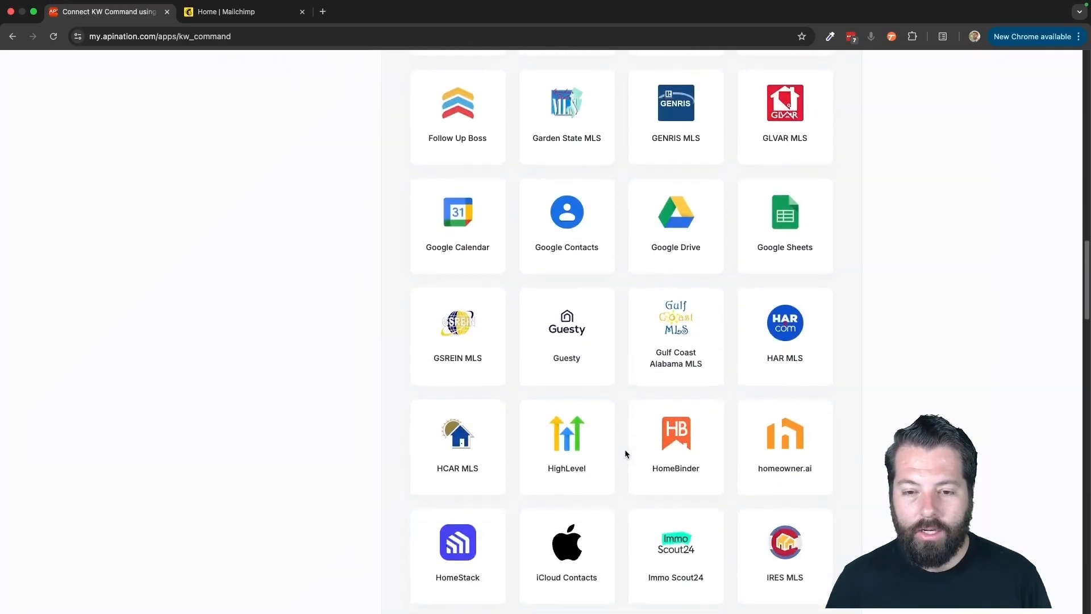
pyautogui.scroll(-2, 625, 453)
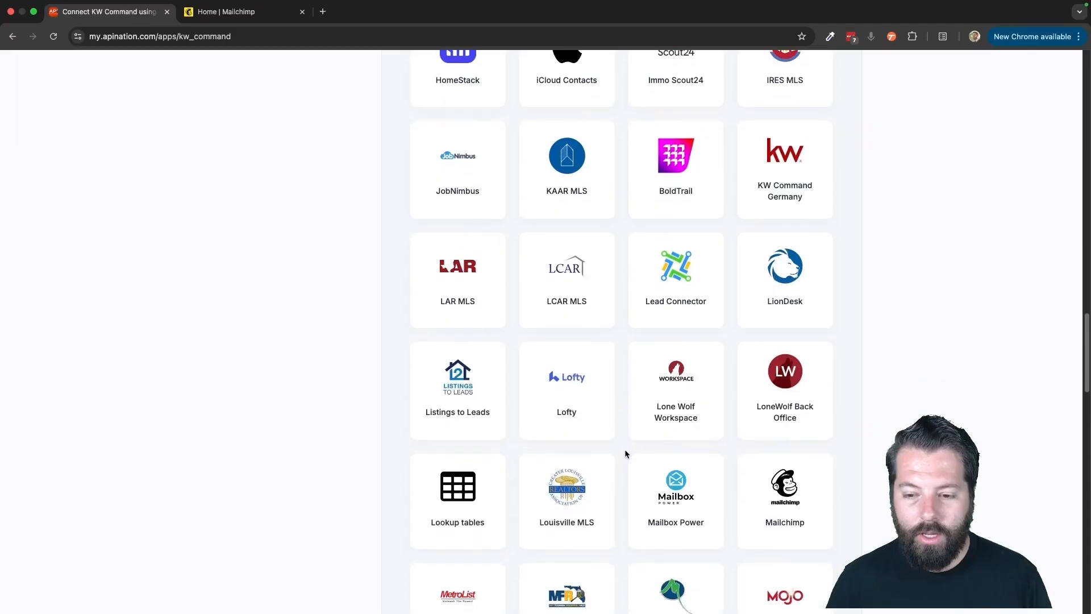
pyautogui.click(783, 455)
pyautogui.click(773, 441)
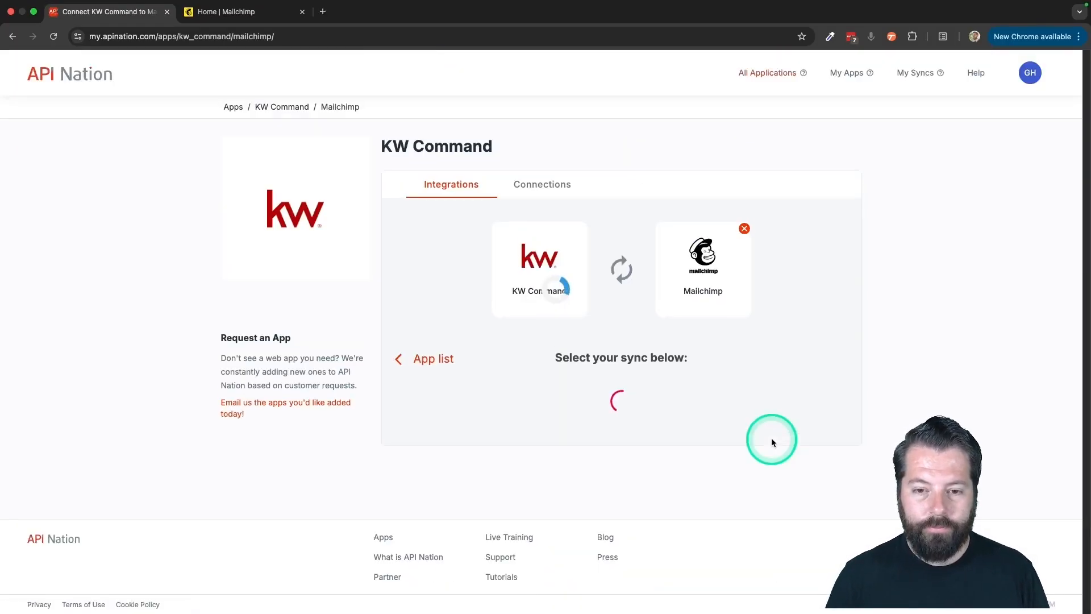
pyautogui.scroll(-3, 772, 440)
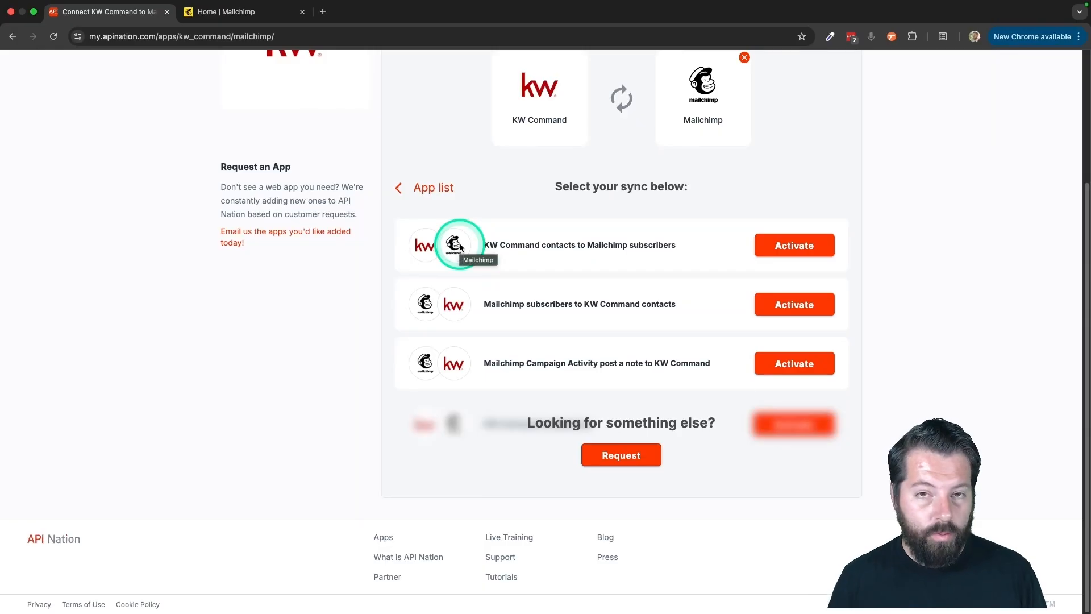
pyautogui.click(798, 250)
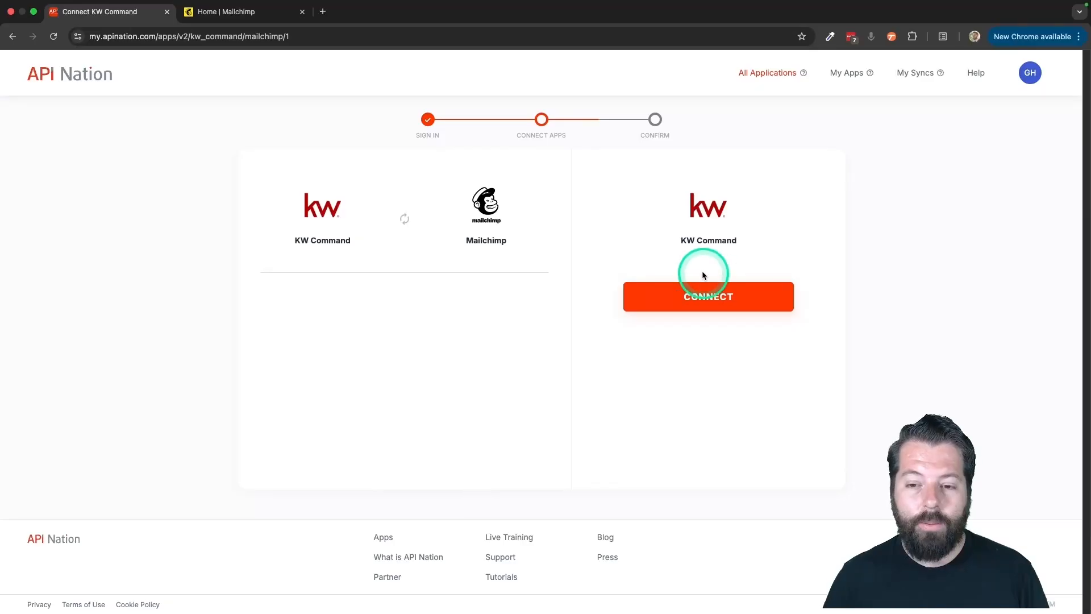
# - Connect KW Command using the personal account, agreeing to the data access requested by API_NATION_CONNECTOR
pyautogui.click(707, 305)
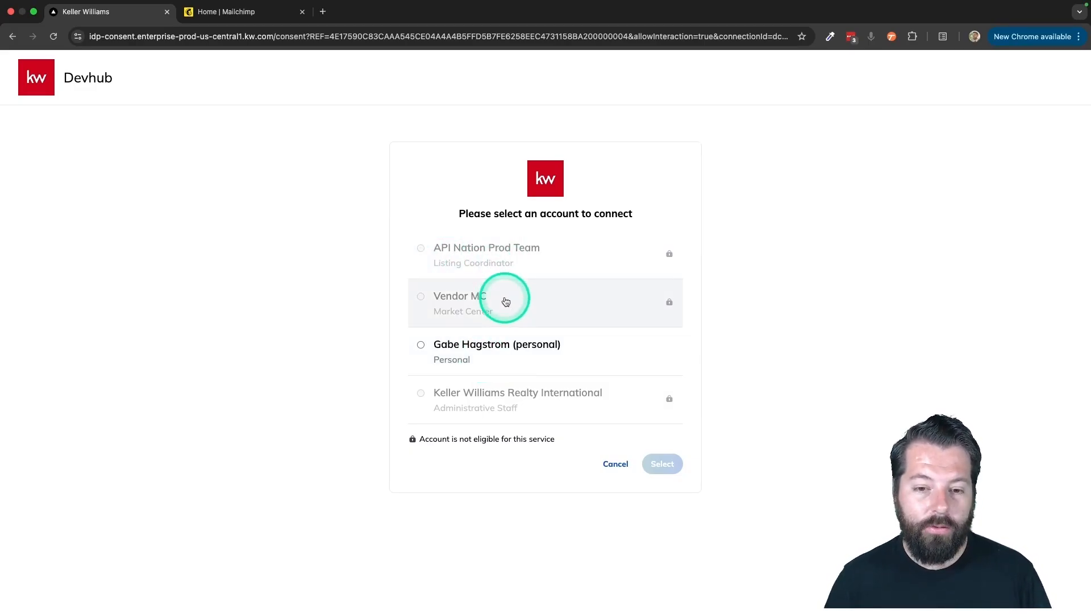
pyautogui.click(450, 359)
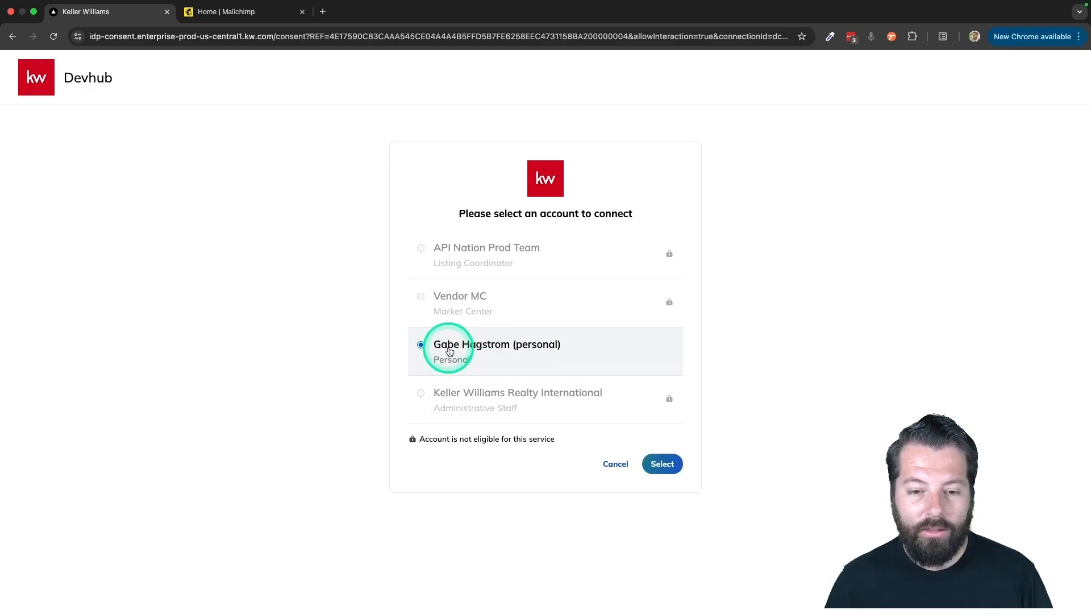
pyautogui.click(663, 464)
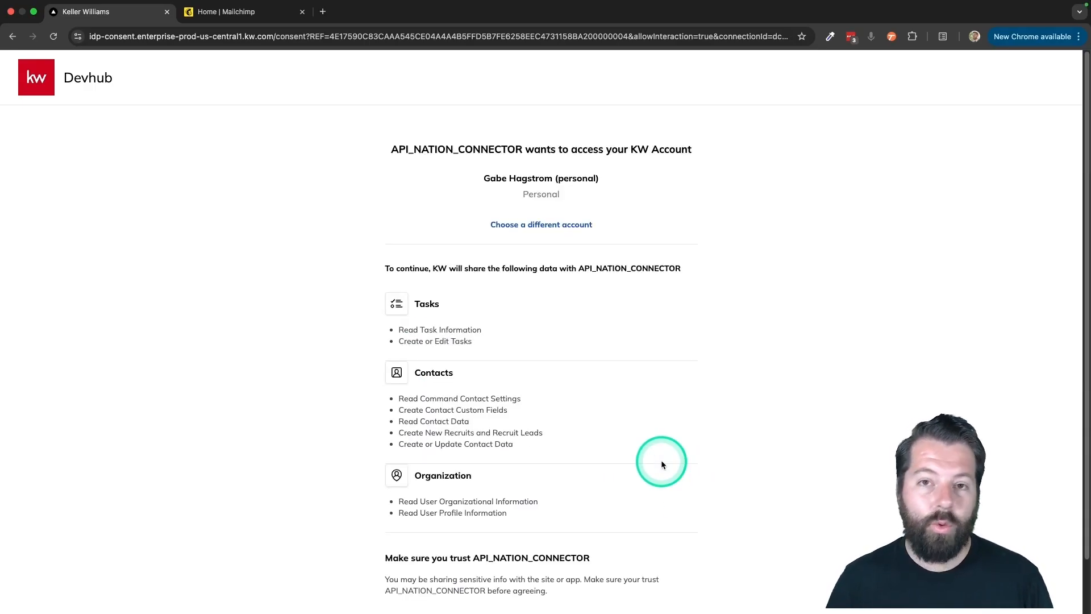
pyautogui.scroll(-2, 661, 463)
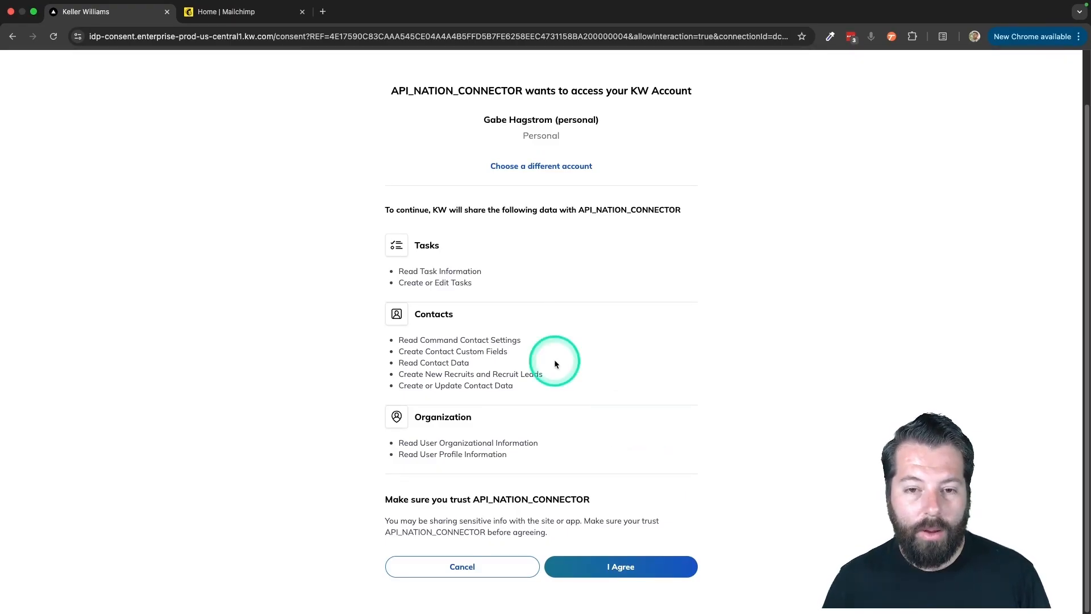
pyautogui.click(630, 579)
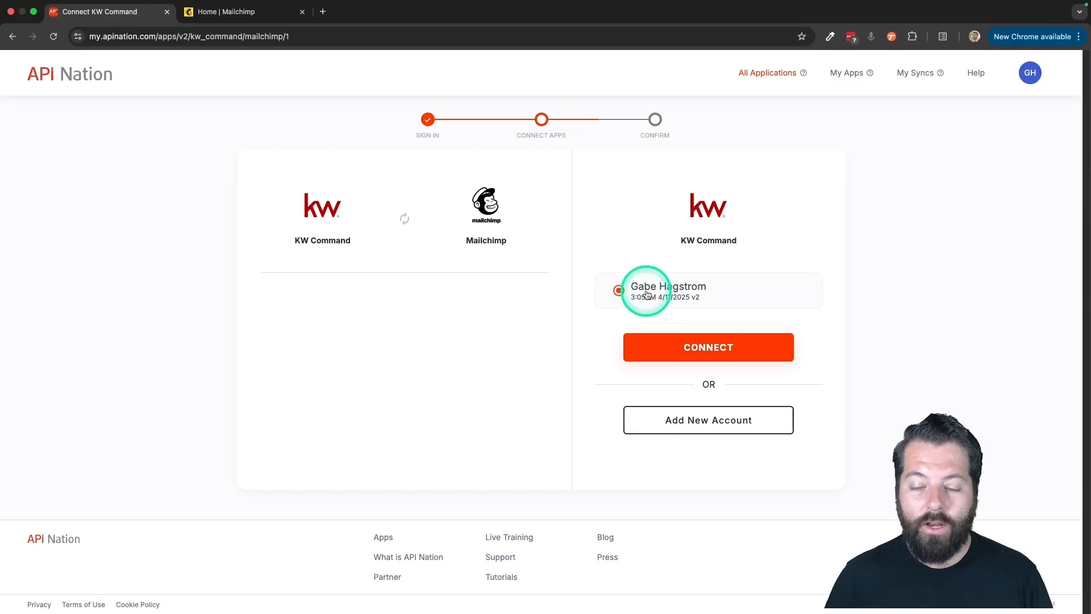
pyautogui.click(675, 355)
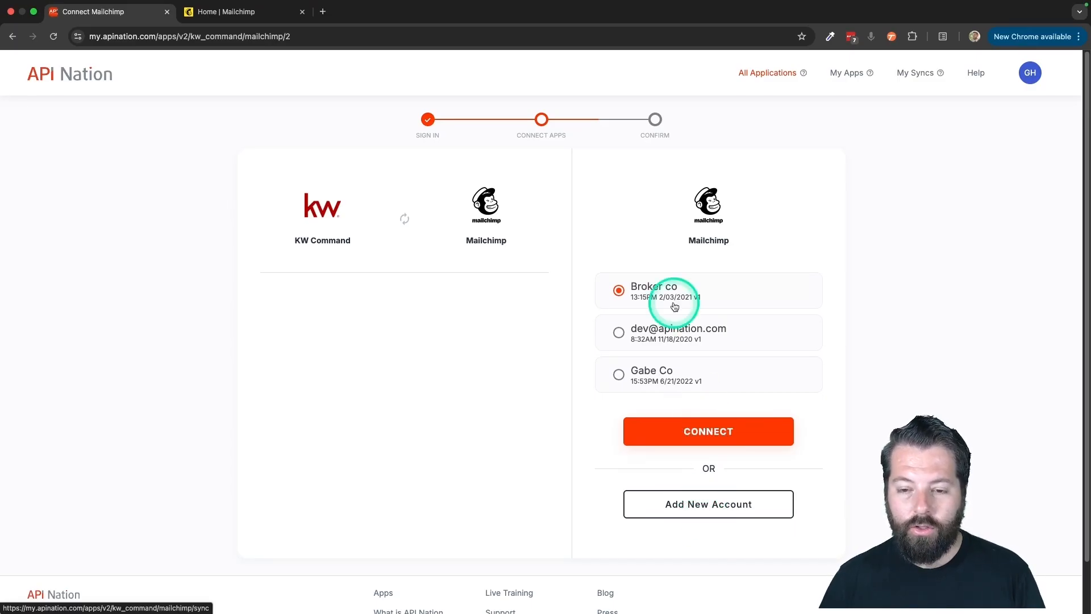
# - Start adding a new Mailchimp account connection and name it KW Command
pyautogui.click(684, 508)
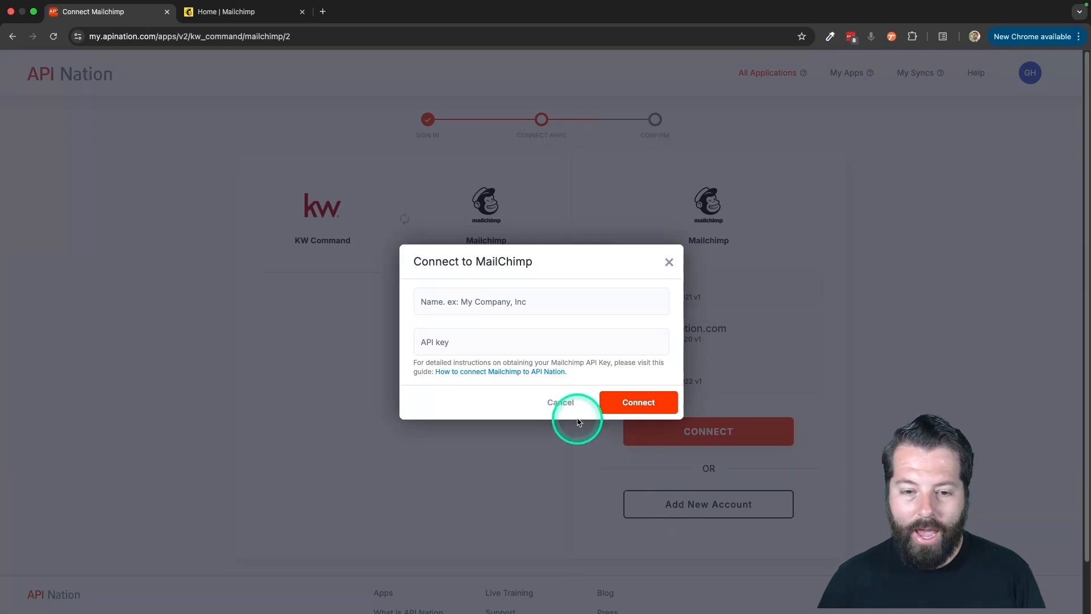
pyautogui.click(446, 303)
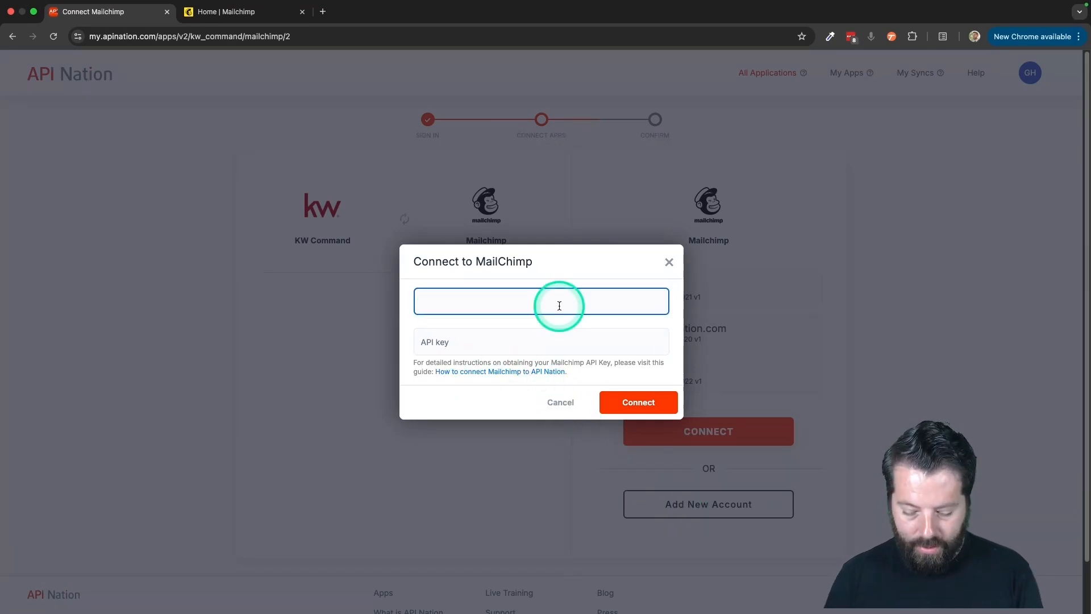
pyautogui.write('KW Command')
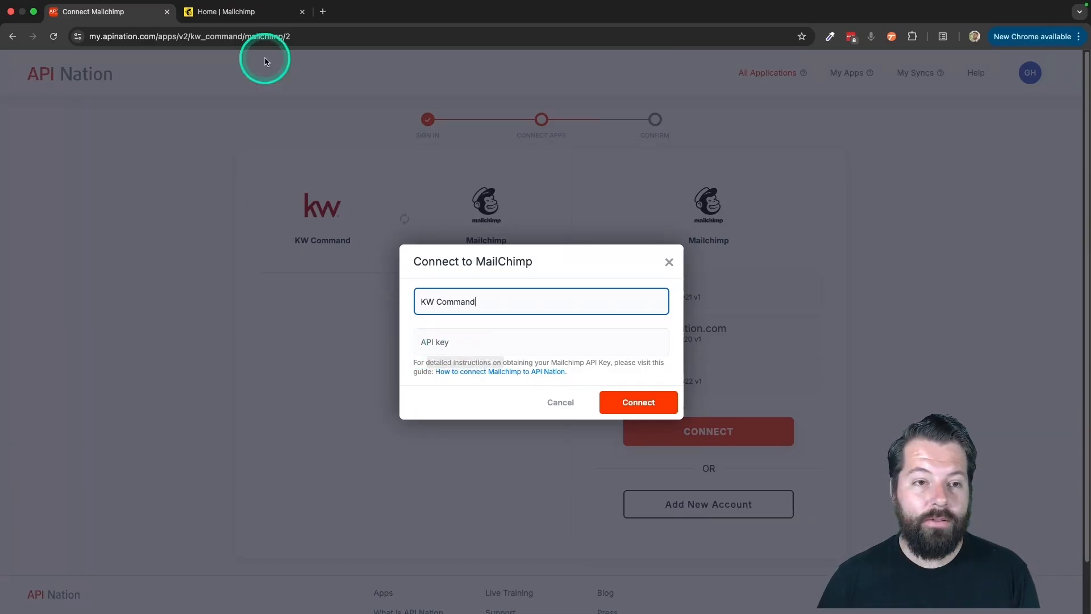
# - Switch to Mailchimp and open the API keys page of the account's profile
pyautogui.click(231, 16)
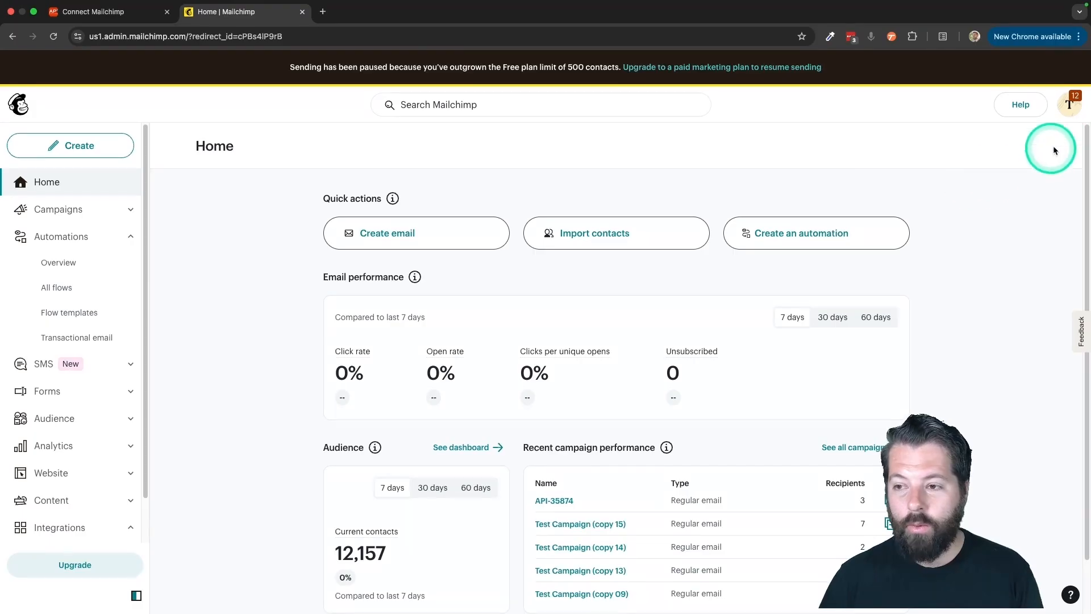
pyautogui.click(1076, 106)
pyautogui.click(955, 181)
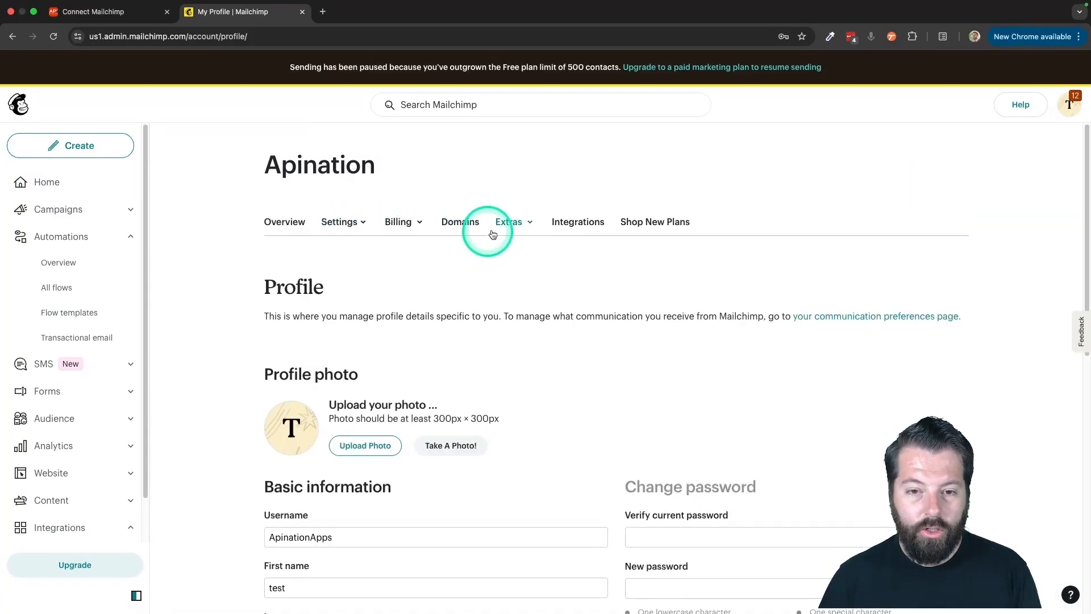
pyautogui.click(519, 222)
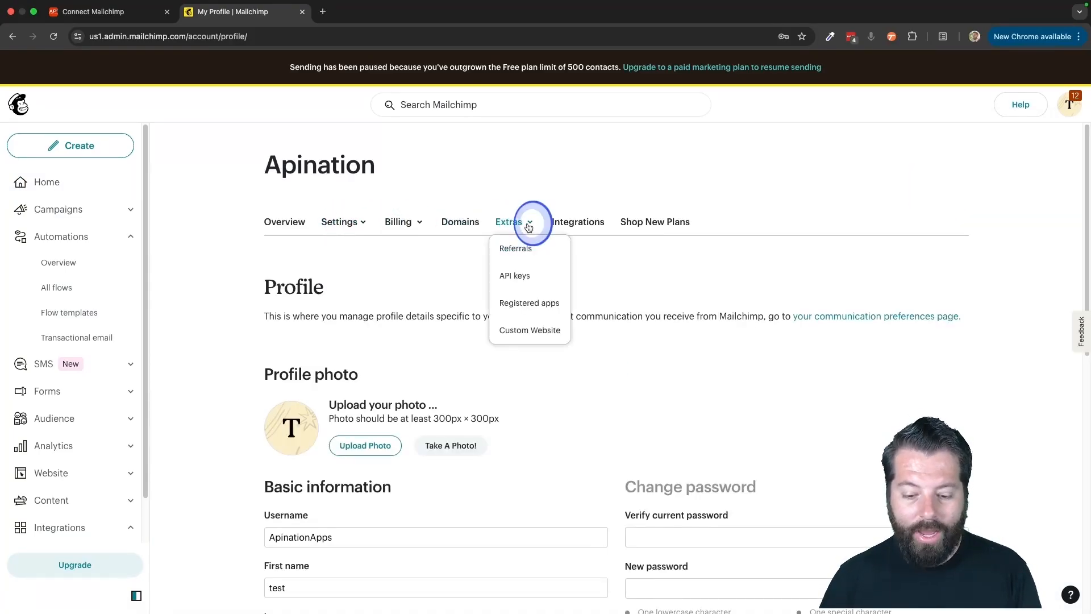
pyautogui.click(513, 279)
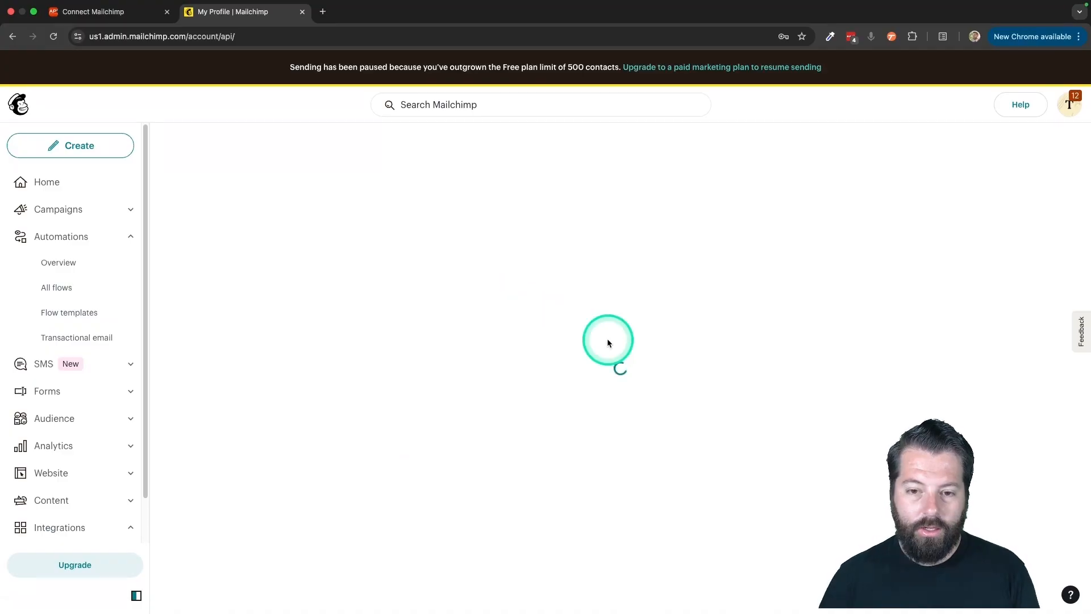
# - Generate a new API key with a name identifying KW Command and copy the key to the clipboard
pyautogui.scroll(-10, 669, 366)
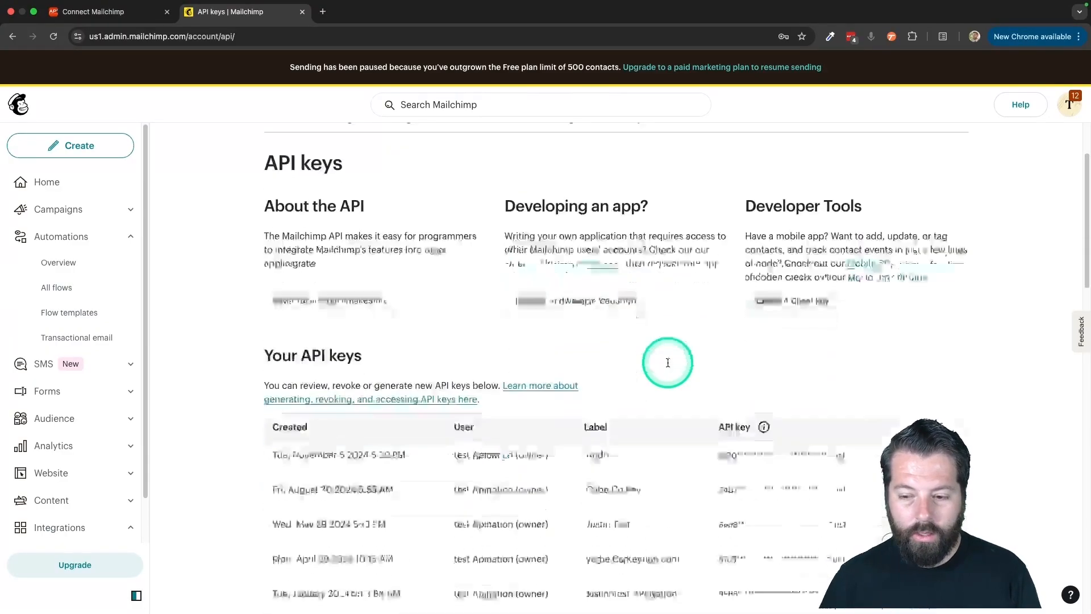
pyautogui.scroll(-9, 668, 365)
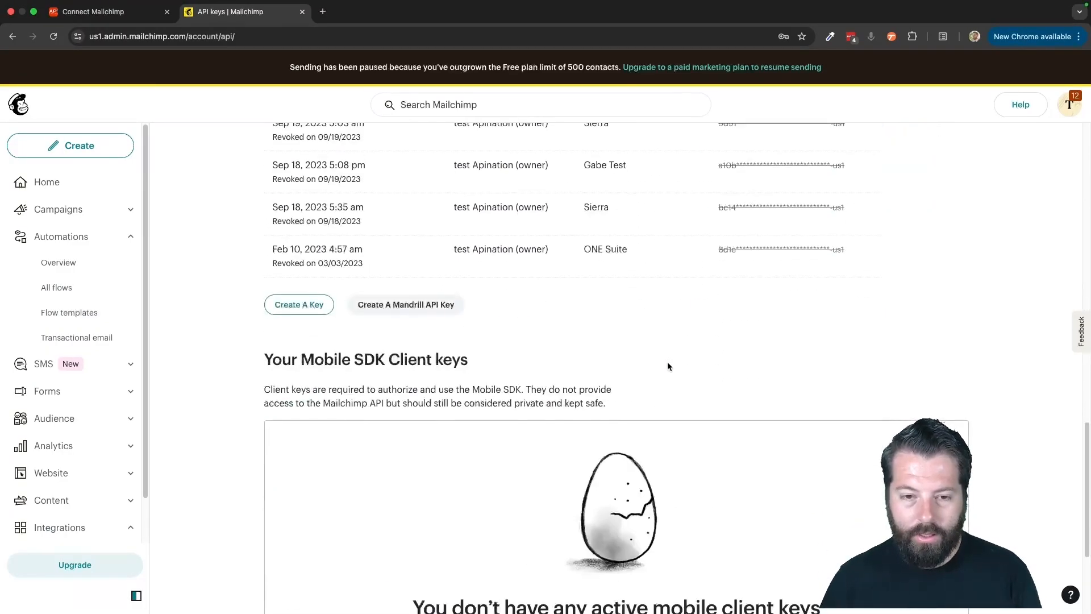
pyautogui.click(314, 304)
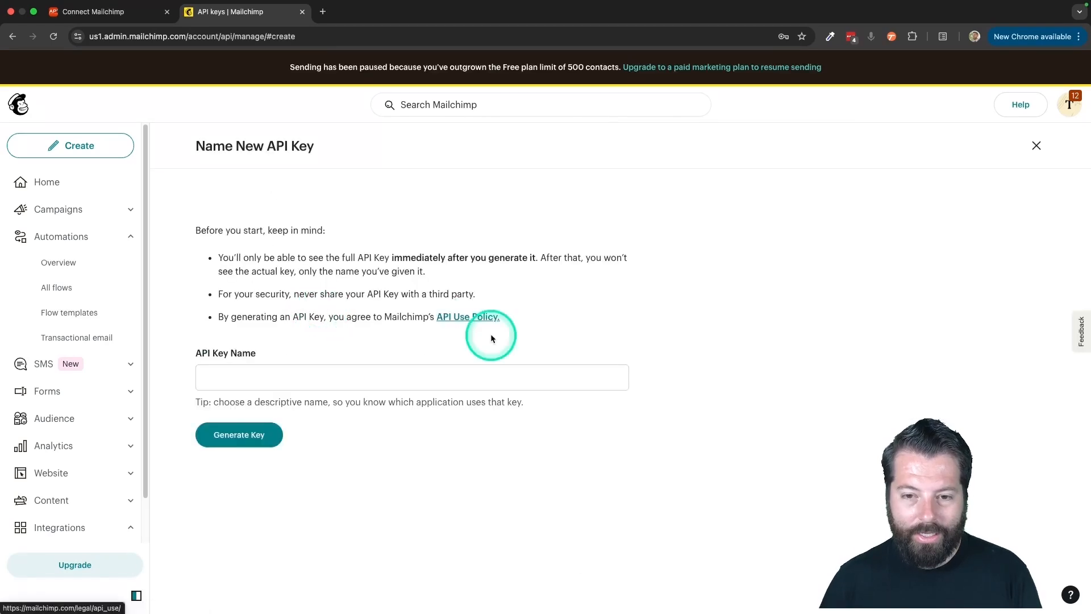
pyautogui.click(367, 385)
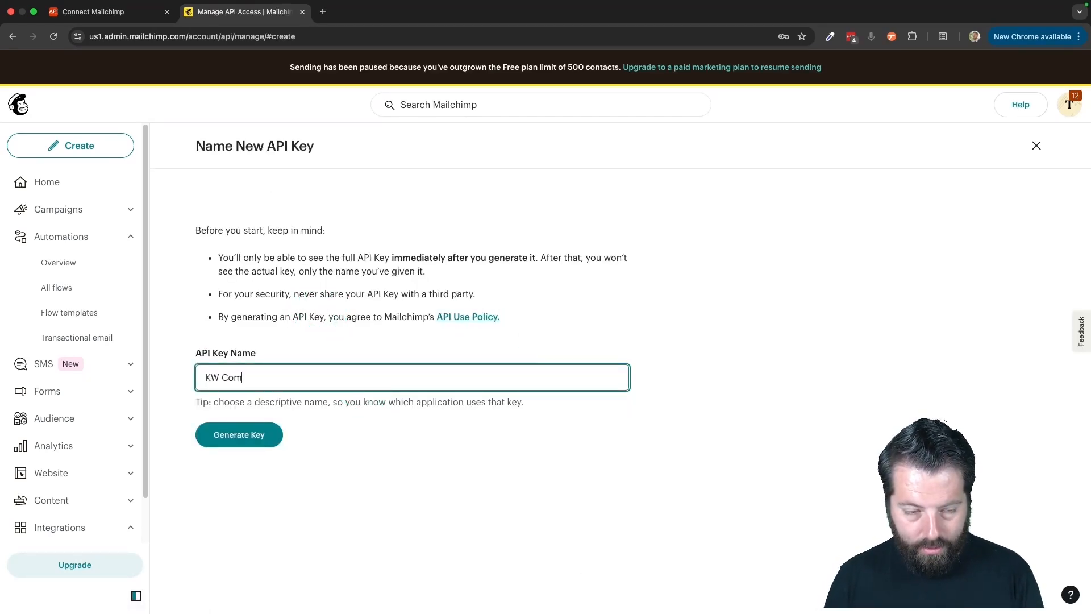
pyautogui.click(226, 433)
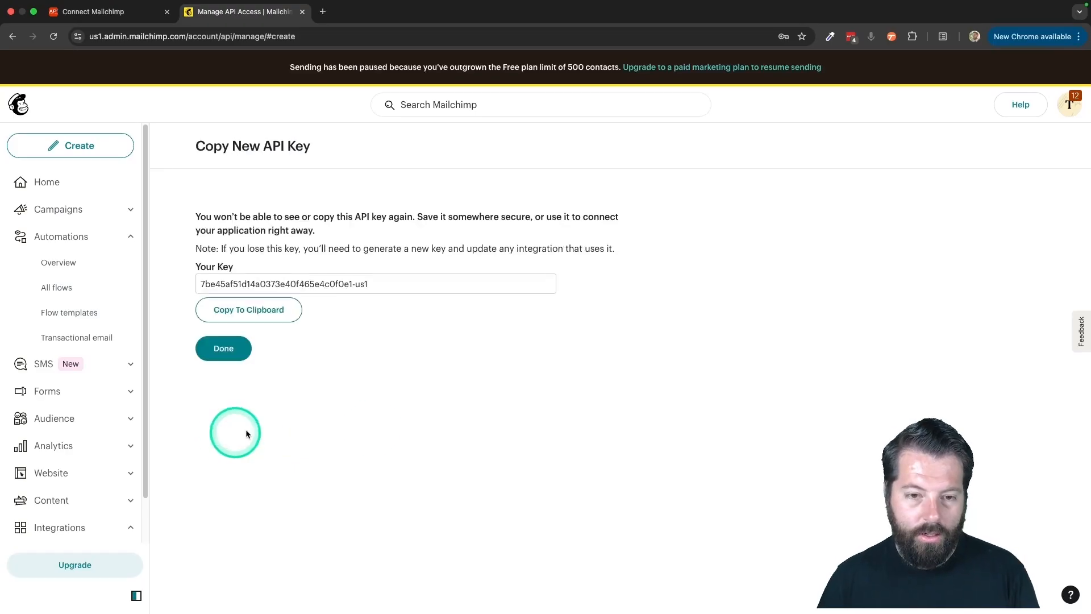
pyautogui.click(268, 310)
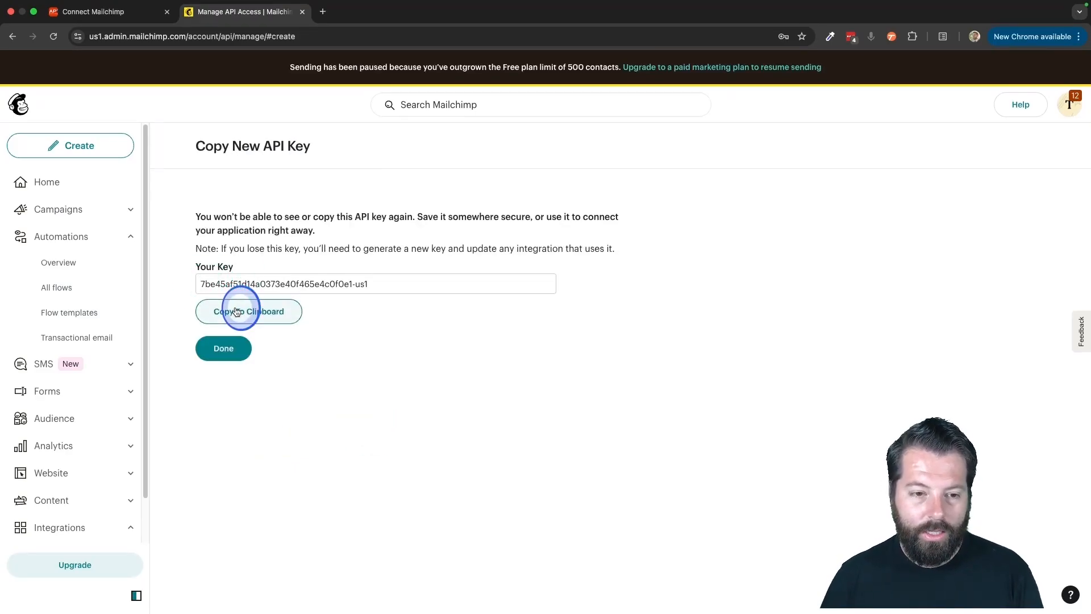
# - Return to API Nation, paste the Mailchimp API key into the connection form and connect the account
pyautogui.click(109, 11)
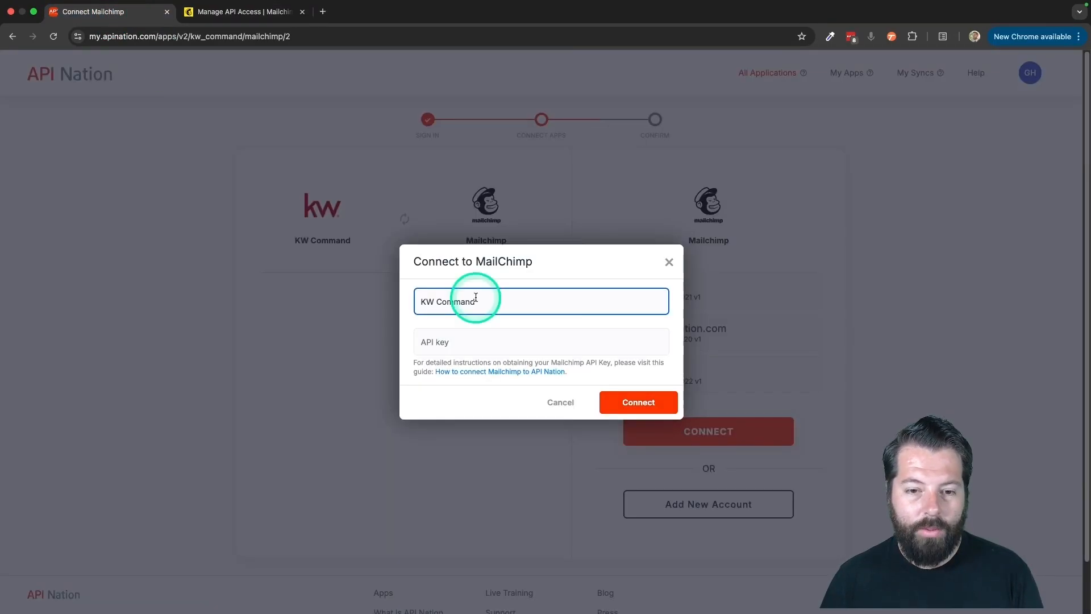
pyautogui.click(462, 343)
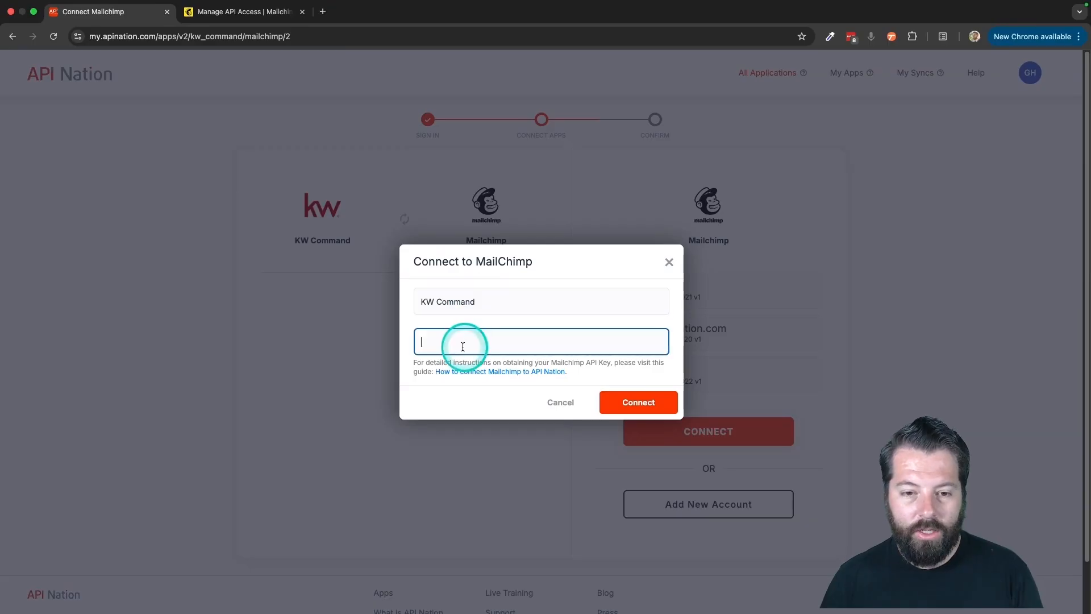
pyautogui.press('super+v')
pyautogui.click(627, 400)
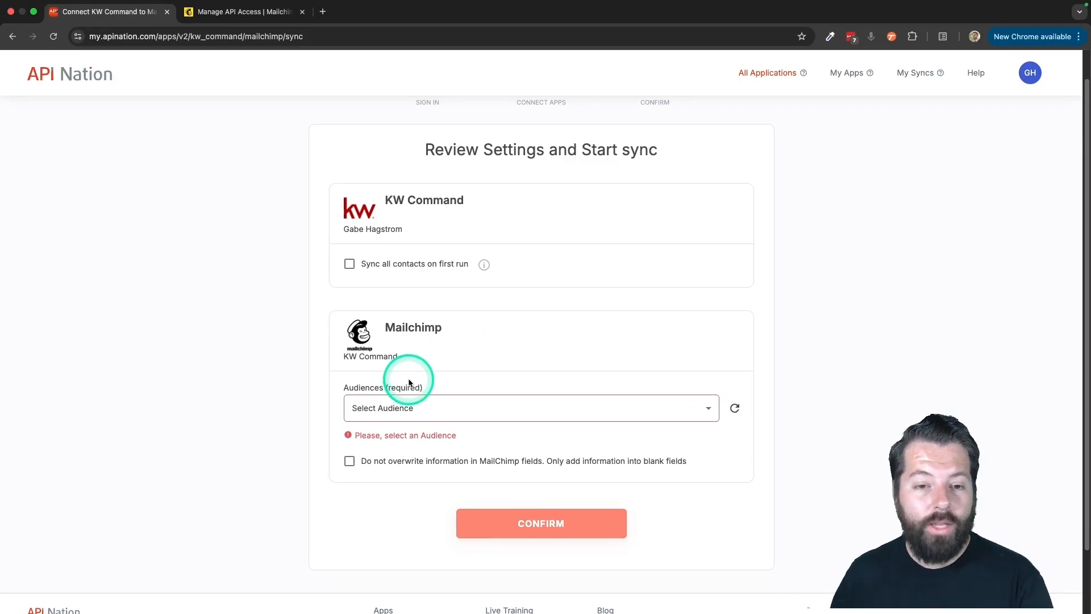
# - Choose Real Estate Clients as the Mailchimp audience, leave the first-run sync and no-overwrite options off, and confirm the settings
pyautogui.click(349, 264)
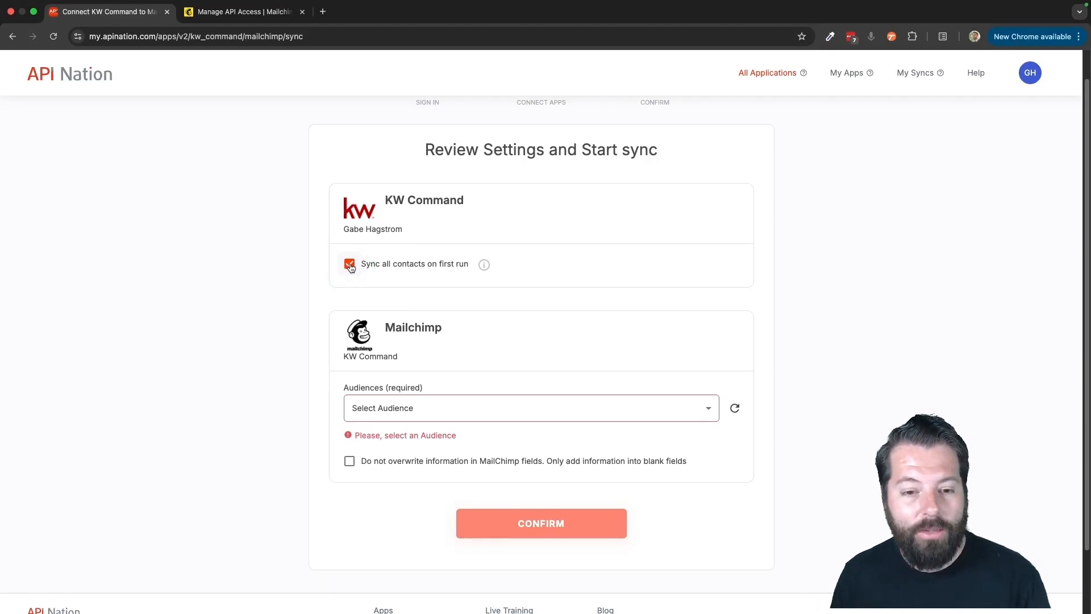
pyautogui.click(349, 264)
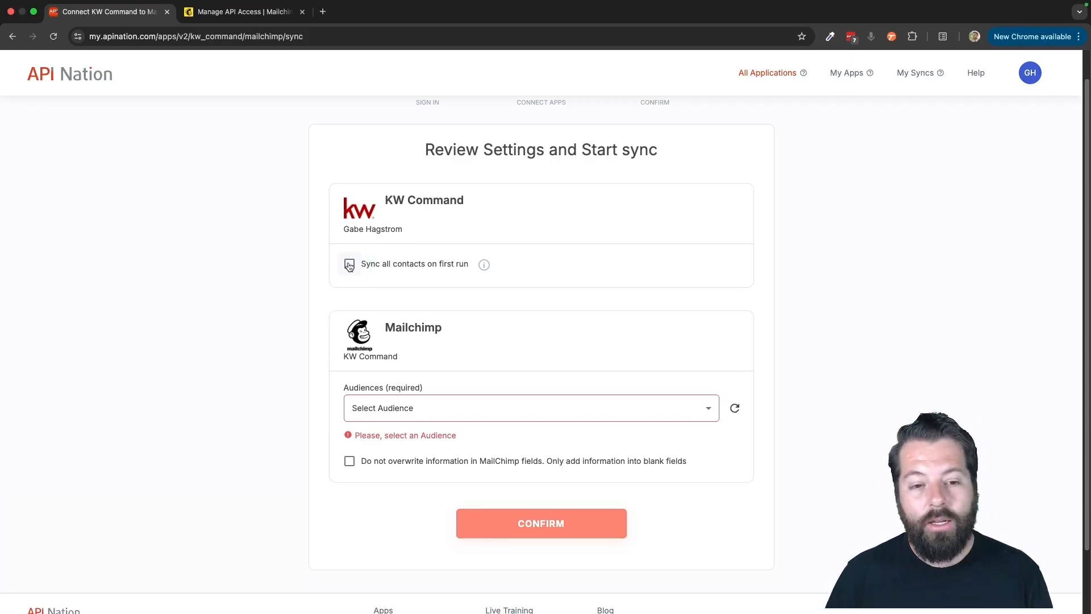
pyautogui.scroll(-2, 378, 330)
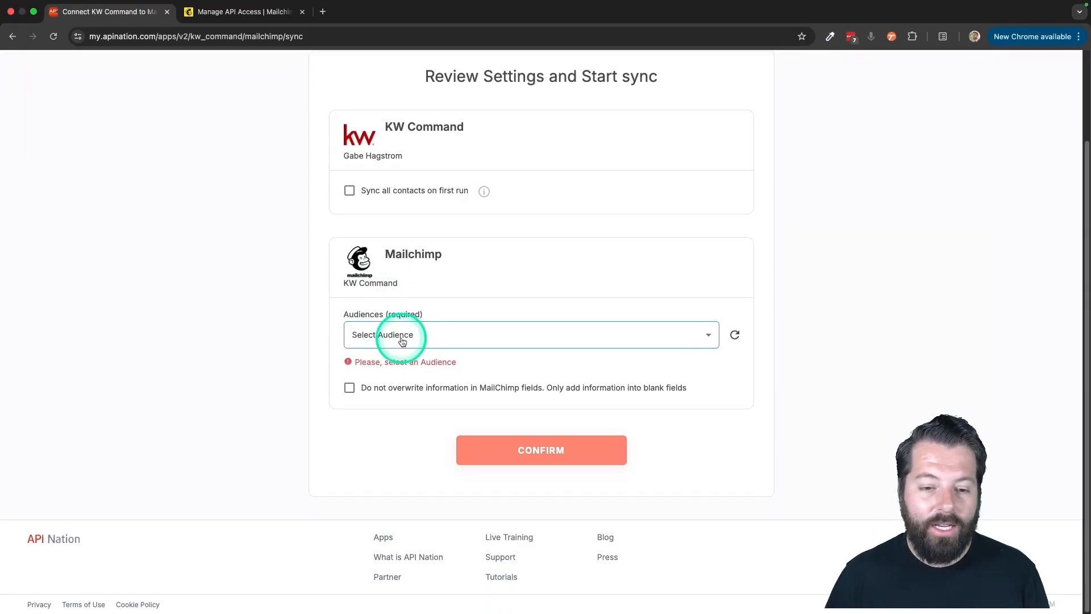
pyautogui.click(414, 337)
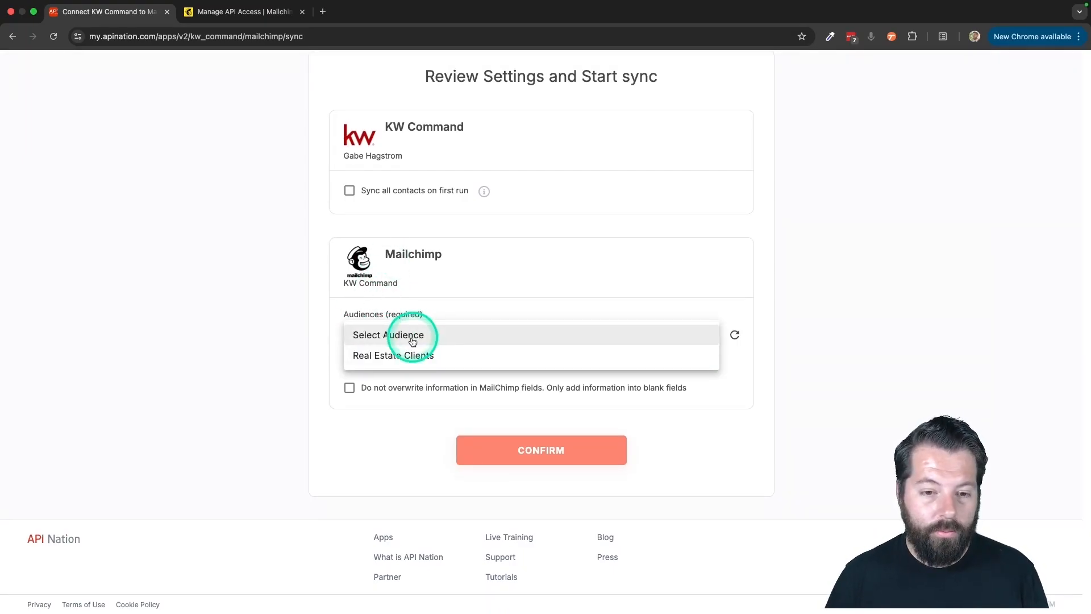
pyautogui.click(385, 358)
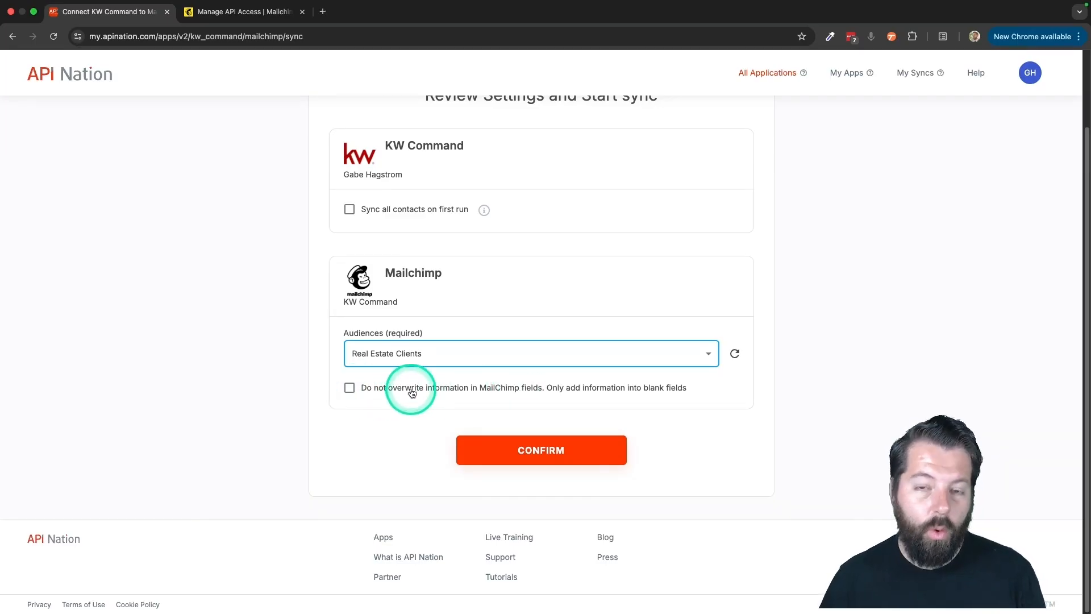
pyautogui.click(350, 389)
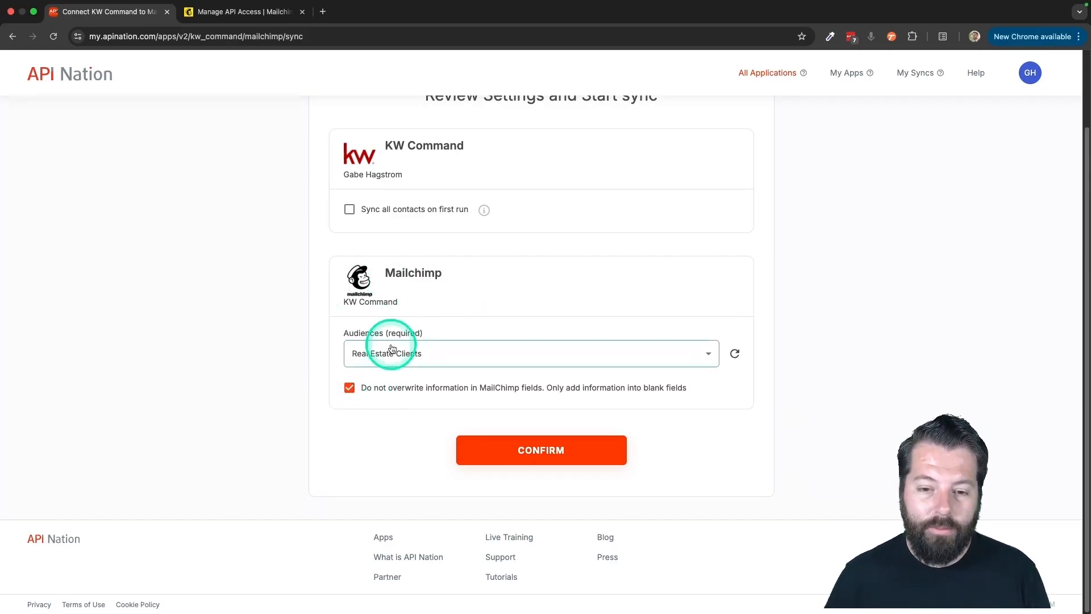
pyautogui.click(349, 388)
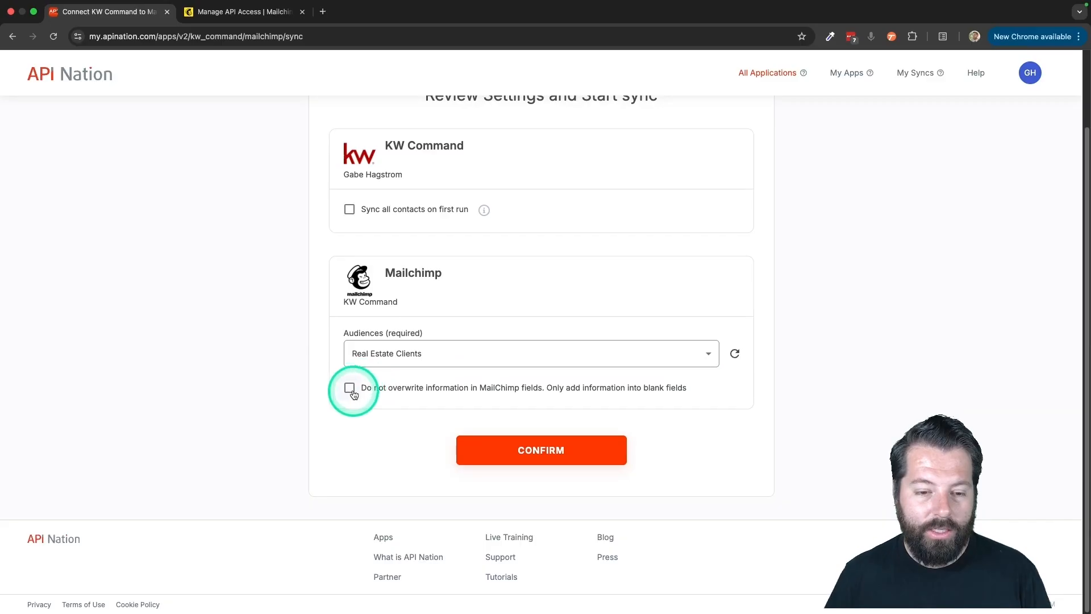
pyautogui.click(535, 450)
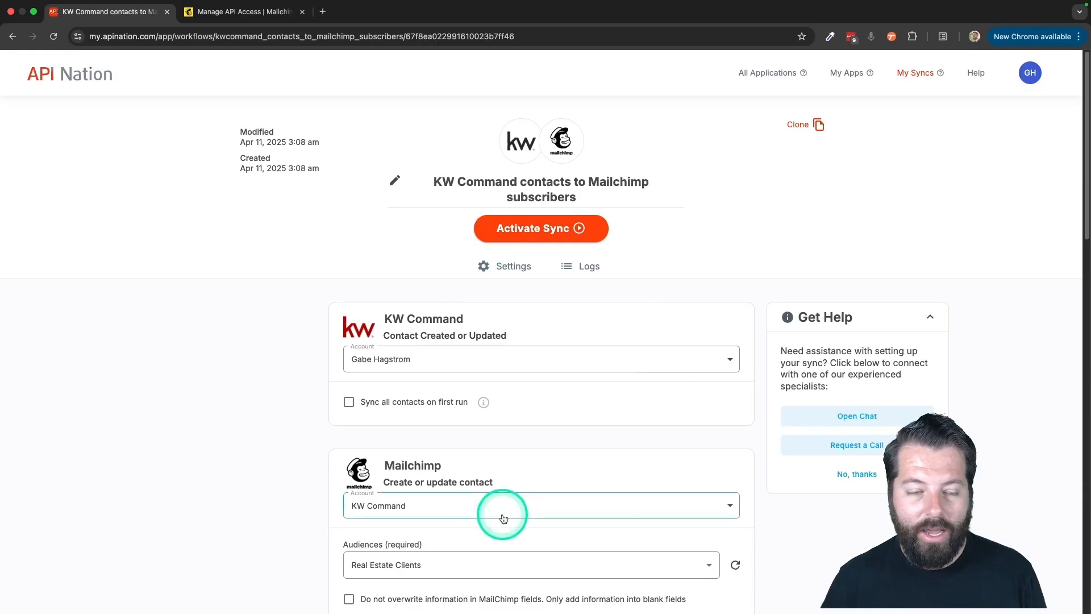
# - Set the sync filter to include only contacts whose Tags field contains Mailchimp
pyautogui.scroll(-1, 502, 514)
pyautogui.scroll(-1, 503, 517)
pyautogui.scroll(-3, 503, 518)
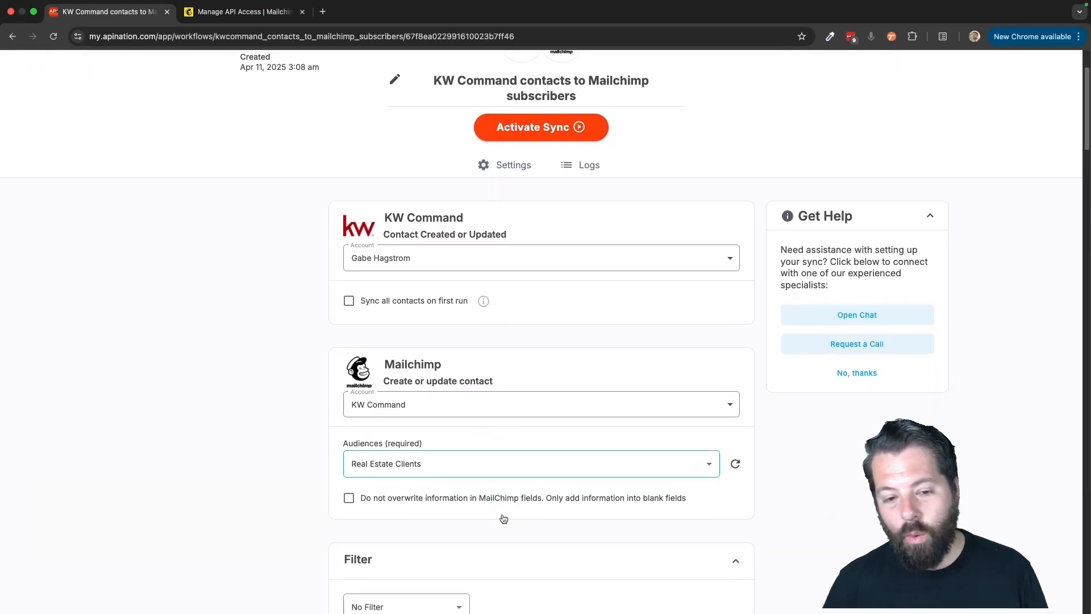
pyautogui.scroll(-1, 504, 519)
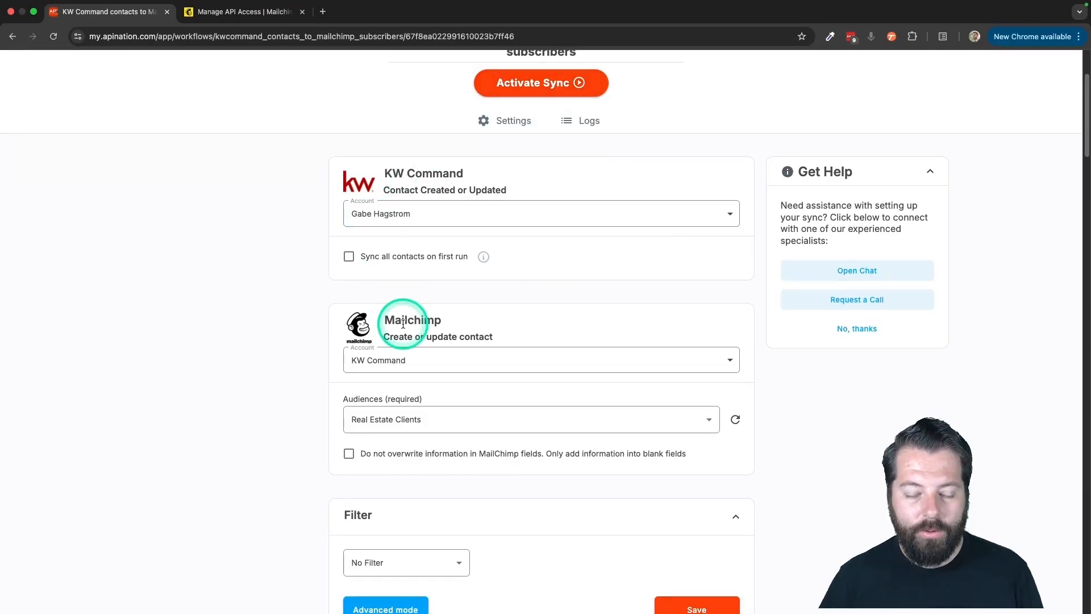
pyautogui.scroll(-1, 411, 466)
pyautogui.scroll(-7, 411, 465)
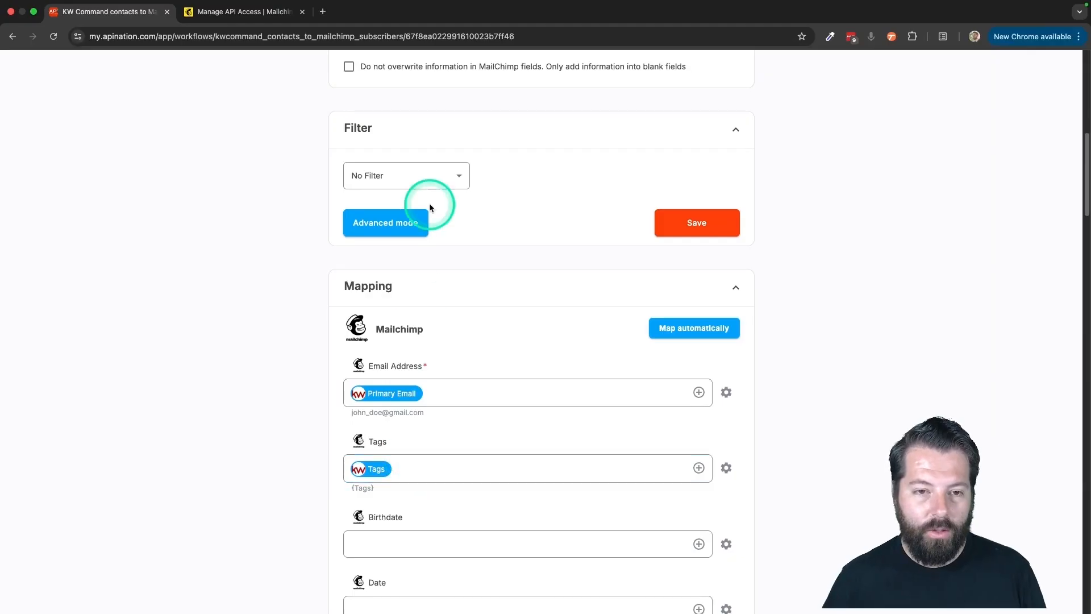
pyautogui.click(441, 169)
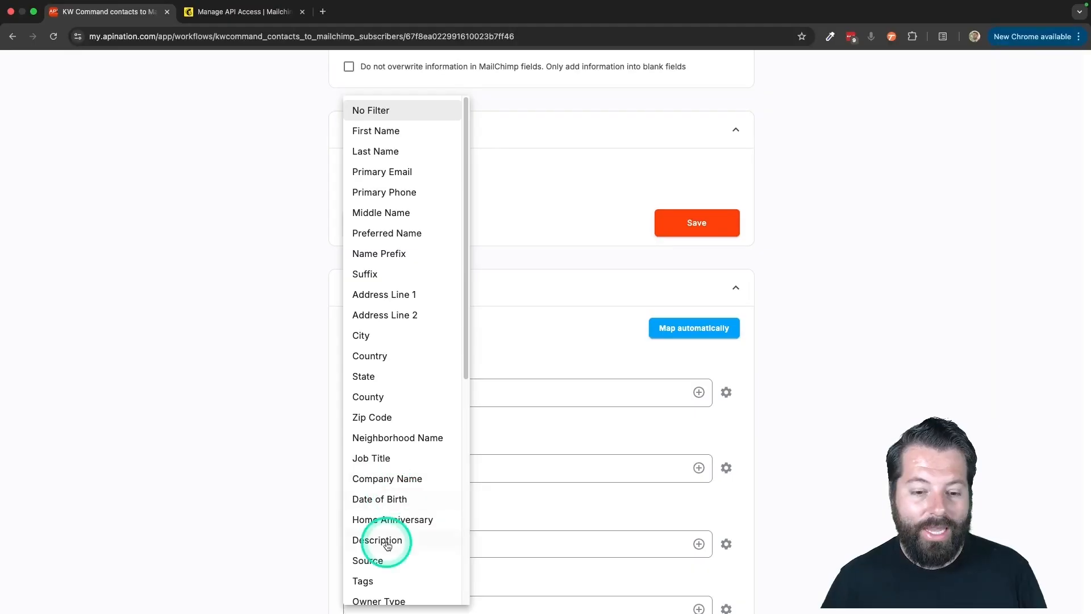
pyautogui.scroll(-5, 380, 540)
pyautogui.scroll(-3, 387, 546)
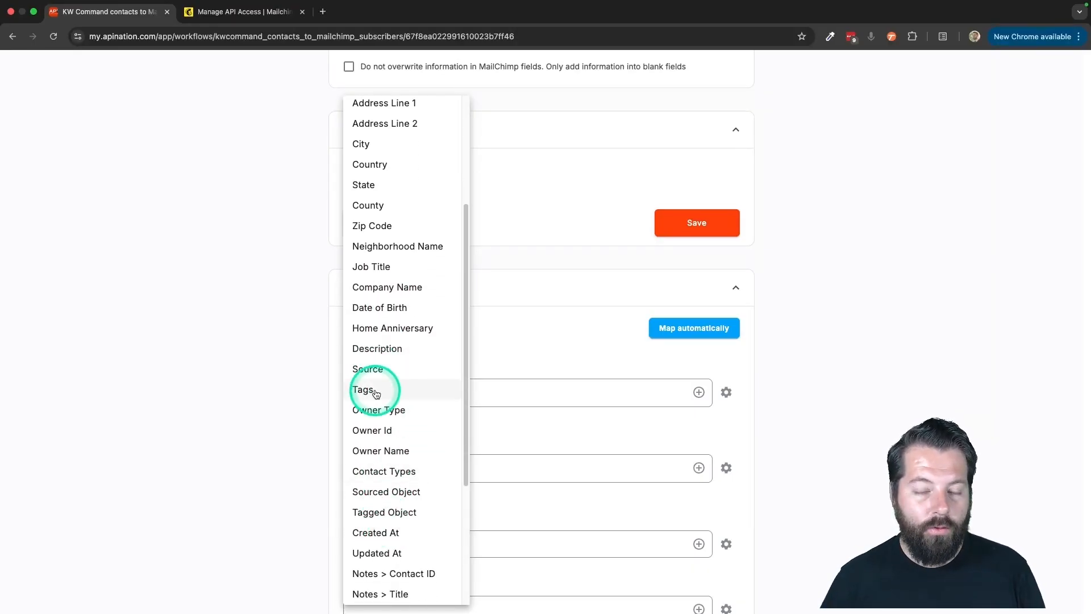
pyautogui.click(376, 392)
pyautogui.click(547, 187)
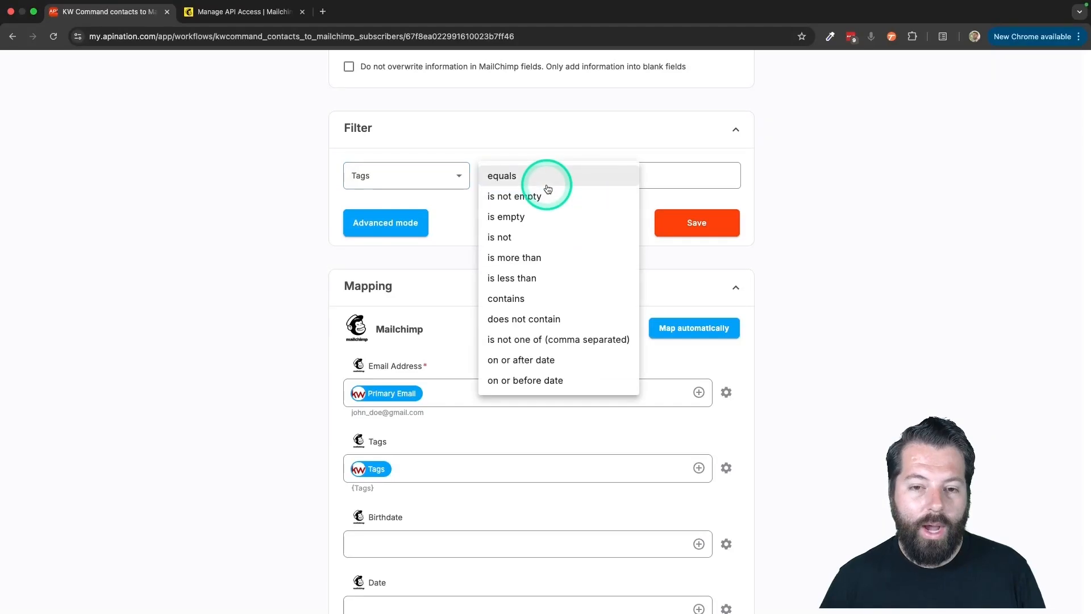
pyautogui.click(546, 298)
pyautogui.click(692, 180)
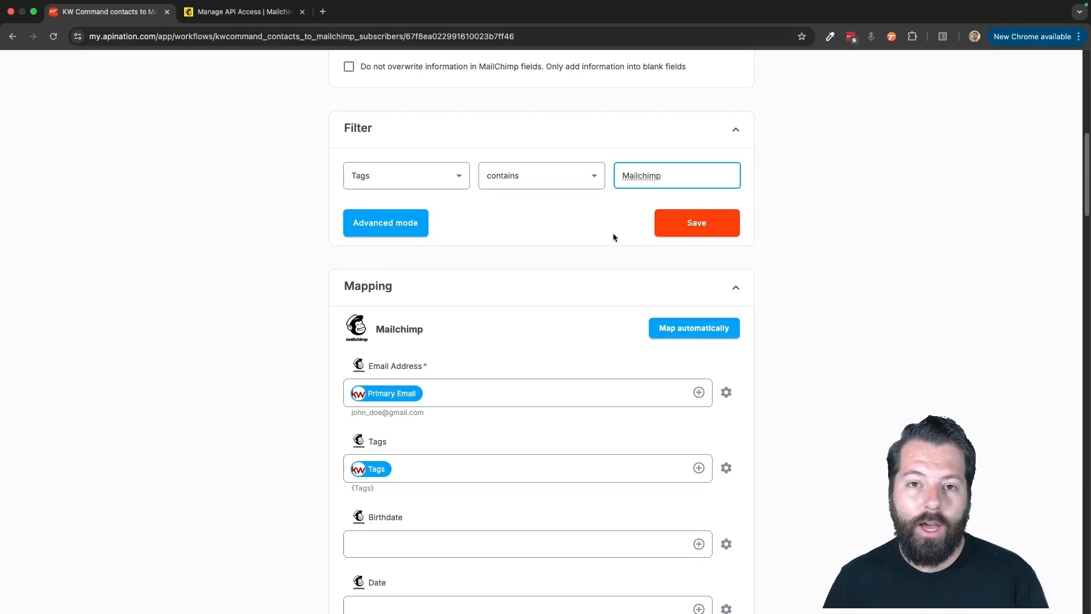
pyautogui.click(682, 216)
# - Replace the filter's tag value with Military and reselect Real Estate Clients as the audience
pyautogui.doubleClick(628, 176)
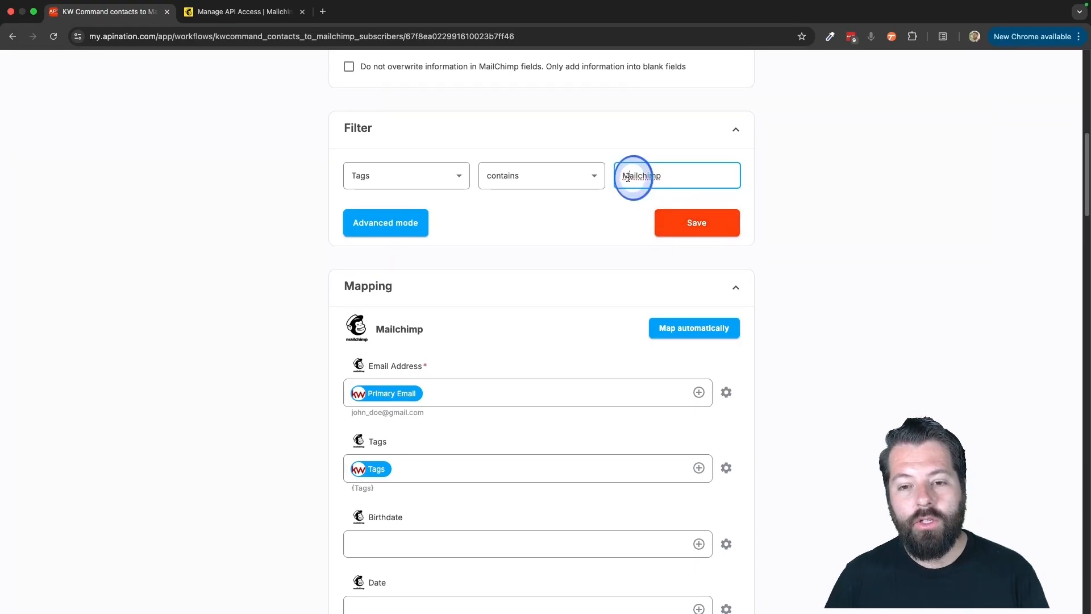
pyautogui.write('Mill')
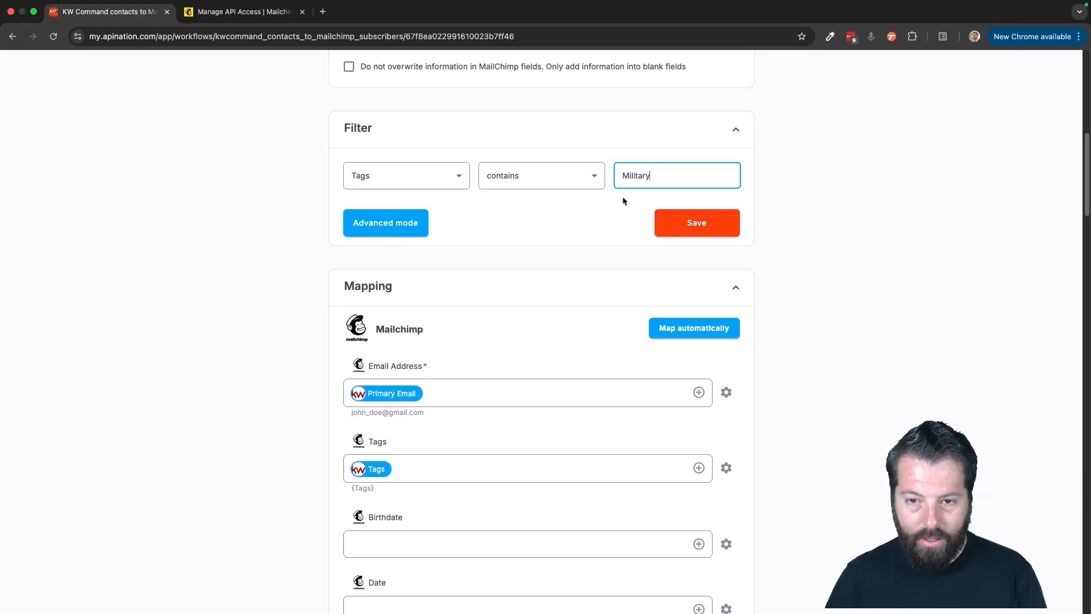
pyautogui.scroll(3, 616, 204)
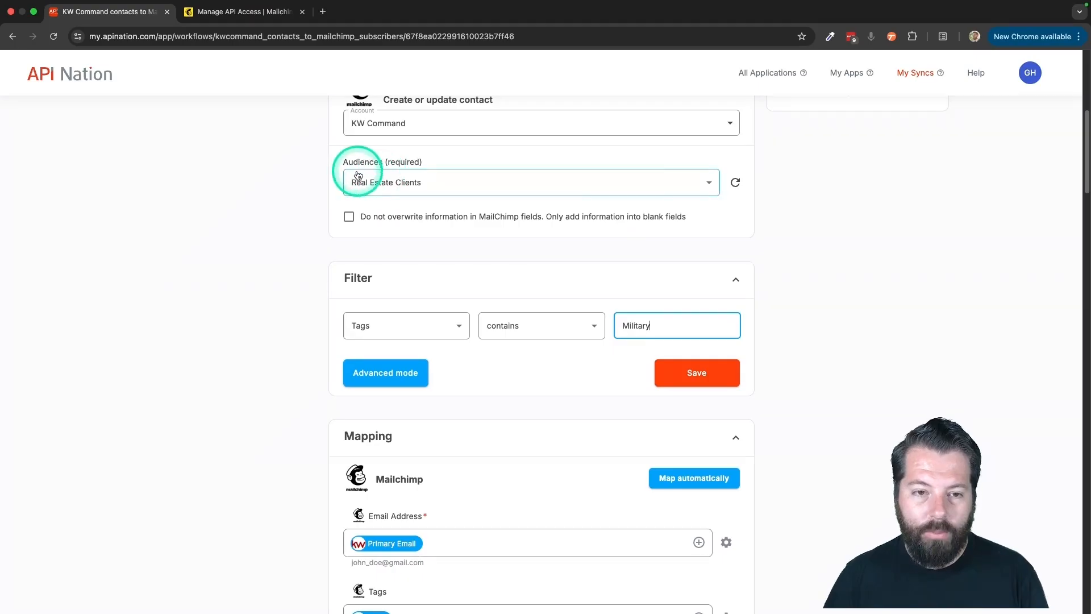
pyautogui.click(358, 174)
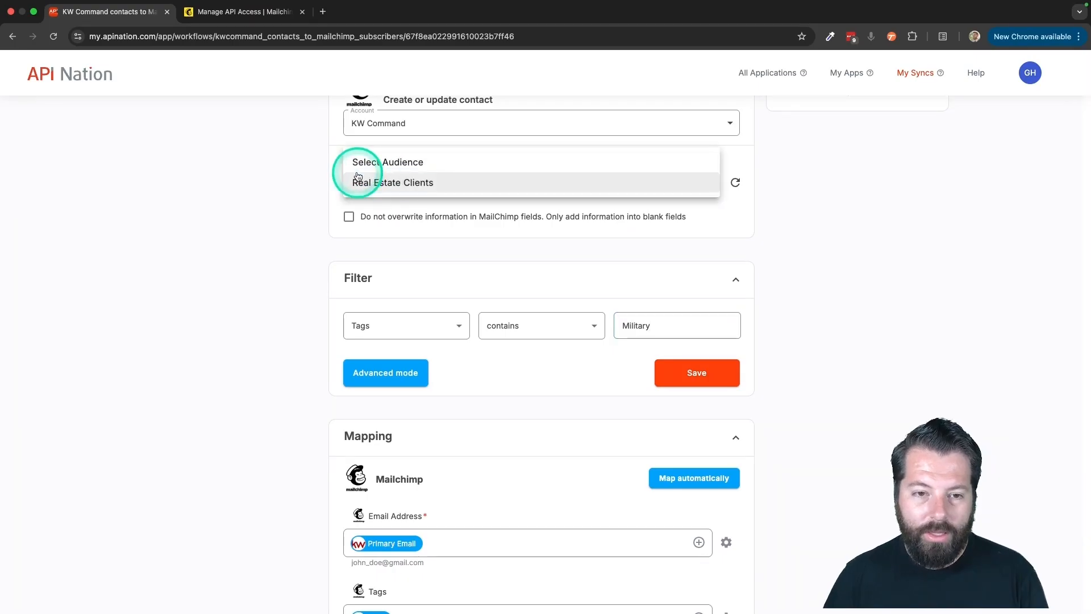
pyautogui.click(429, 189)
# - Browse the contact fields available for filtering and set the filter back to No Filter
pyautogui.click(555, 282)
pyautogui.scroll(-3, 574, 274)
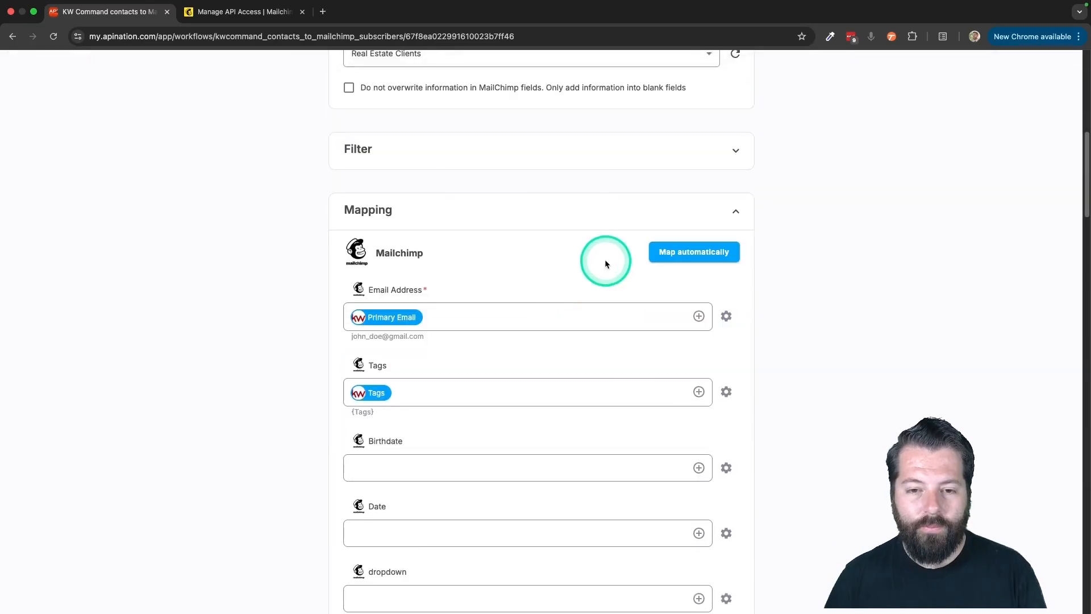
pyautogui.scroll(3, 574, 274)
pyautogui.click(574, 274)
pyautogui.click(444, 317)
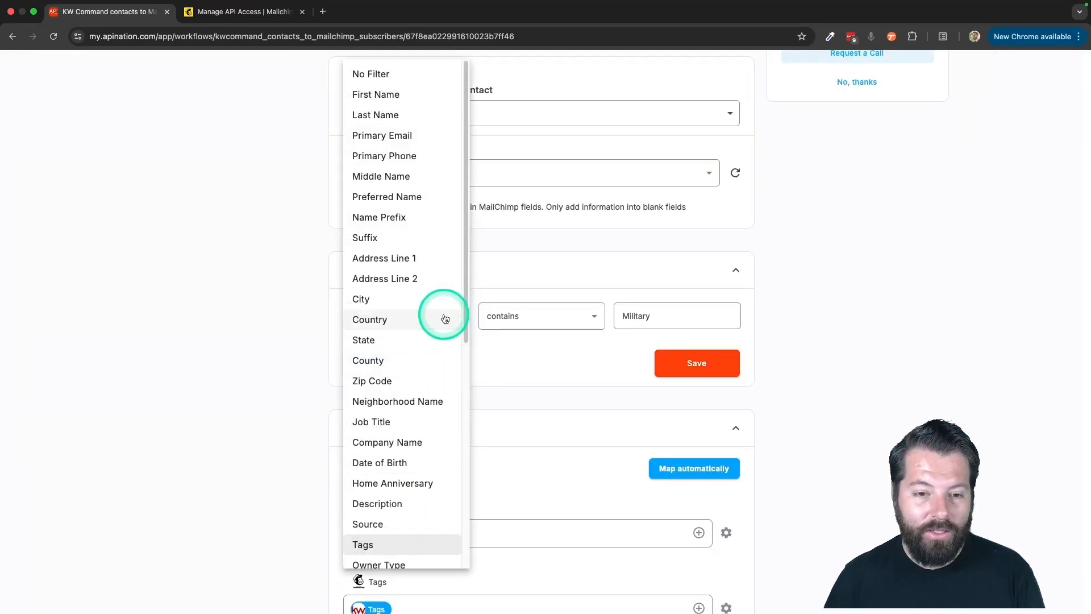
pyautogui.scroll(-2, 375, 347)
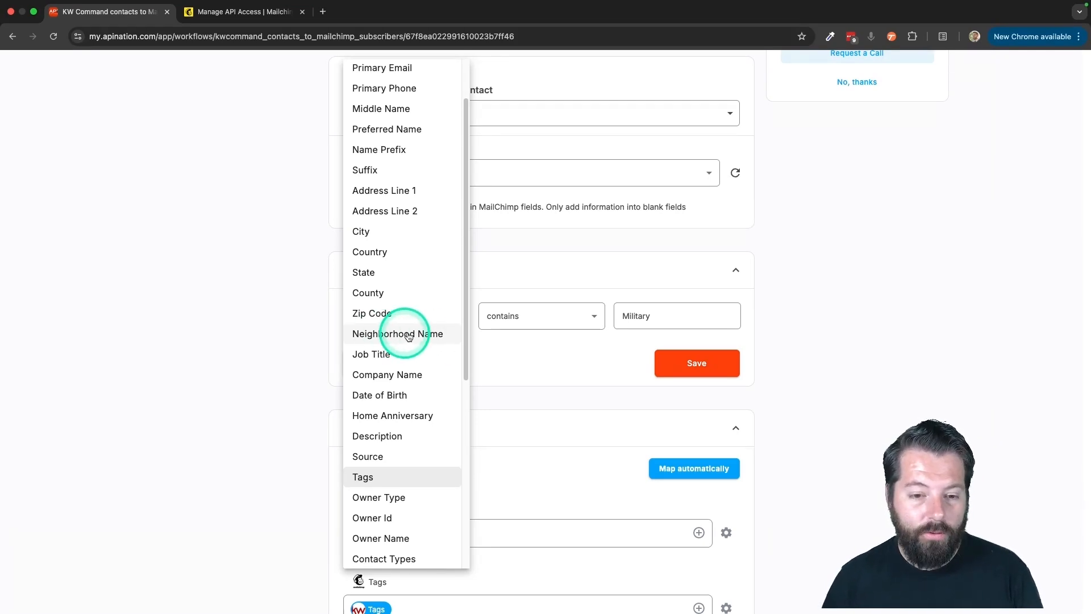
pyautogui.scroll(-3, 404, 395)
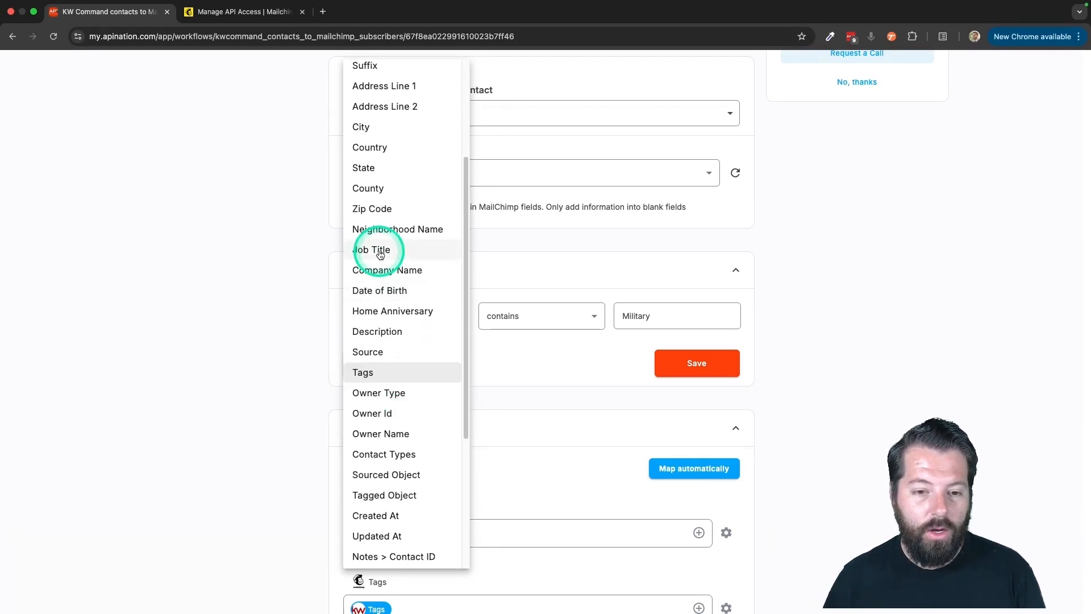
pyautogui.click(565, 368)
pyautogui.click(672, 313)
pyautogui.click(461, 316)
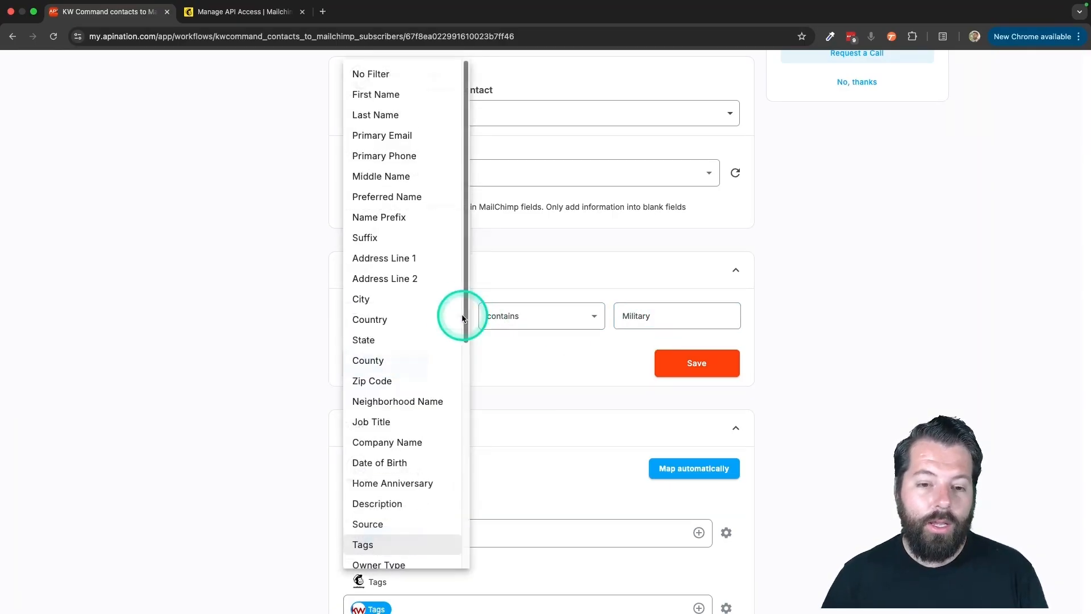
pyautogui.click(366, 73)
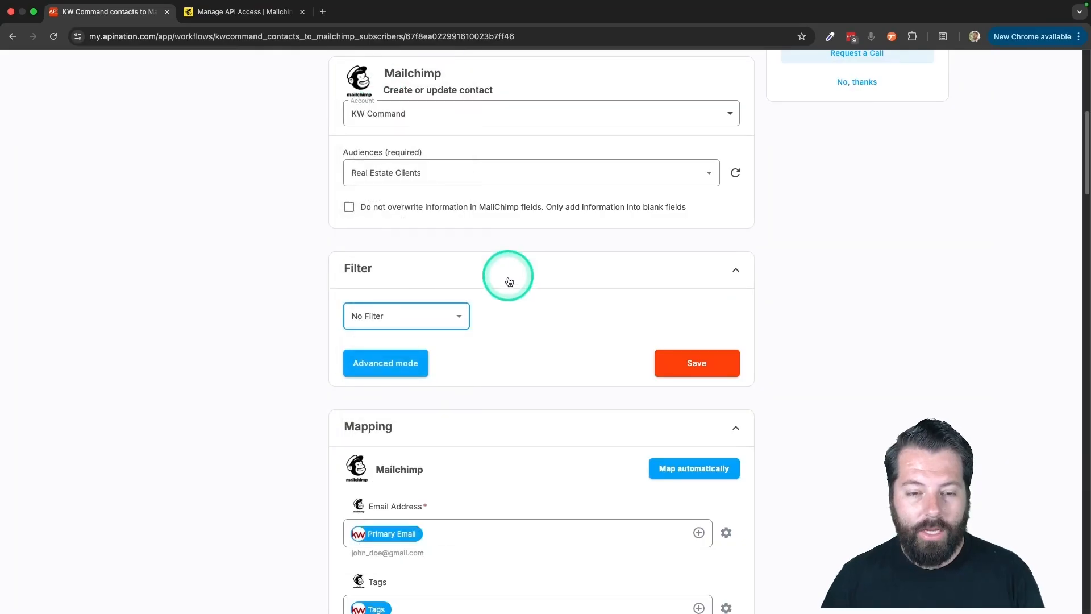
# - Examine how the Mailchimp email, tags, name and address fields are mapped to KW Command fields
pyautogui.scroll(-4, 513, 322)
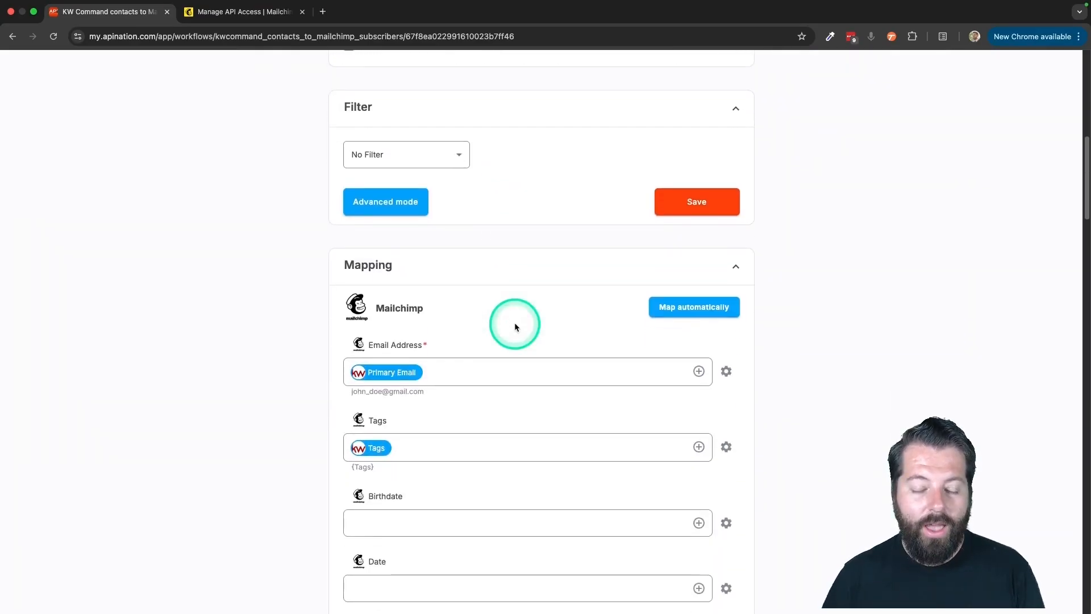
pyautogui.scroll(-1, 514, 323)
pyautogui.click(372, 248)
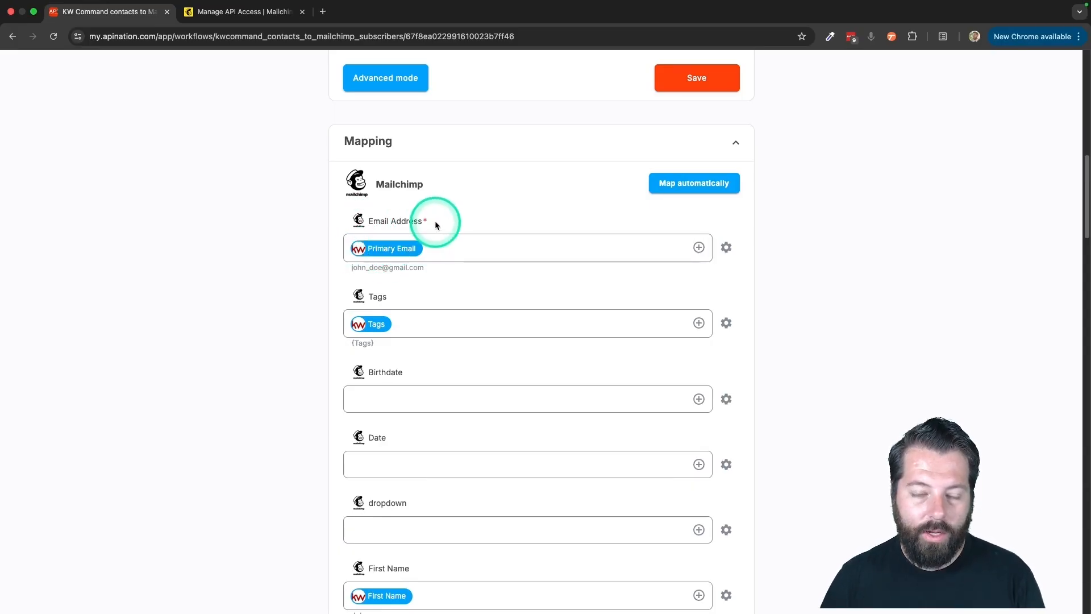
pyautogui.scroll(-7, 404, 312)
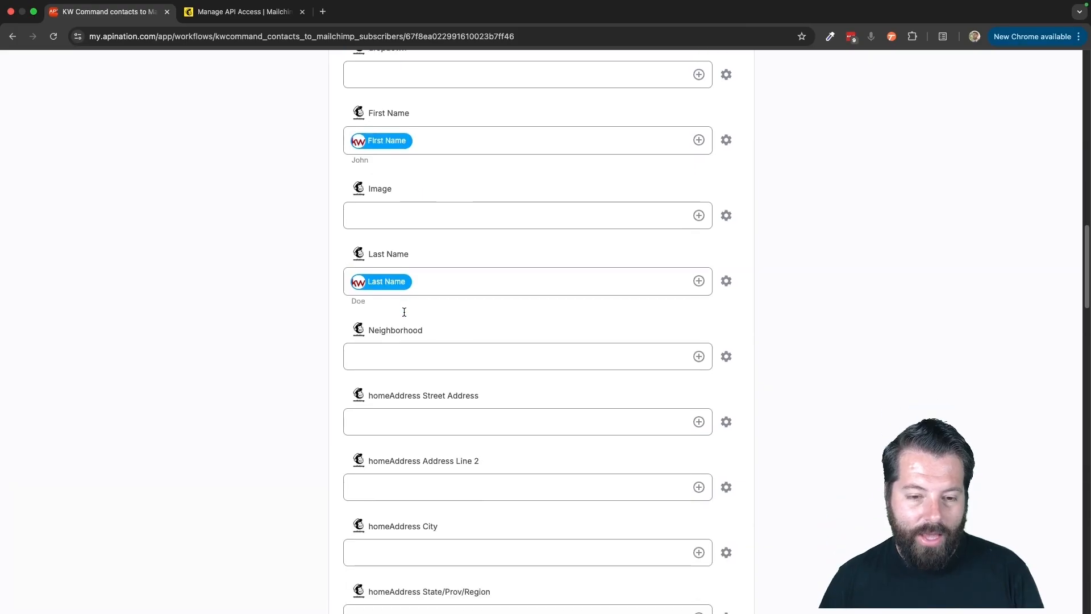
pyautogui.scroll(6, 405, 312)
pyautogui.click(379, 206)
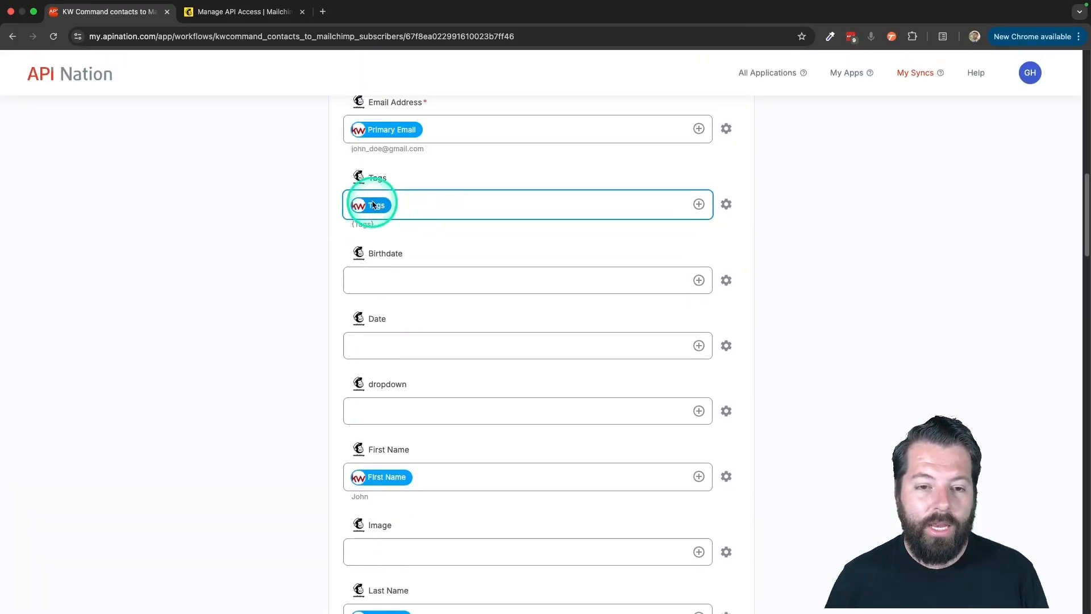
pyautogui.click(377, 178)
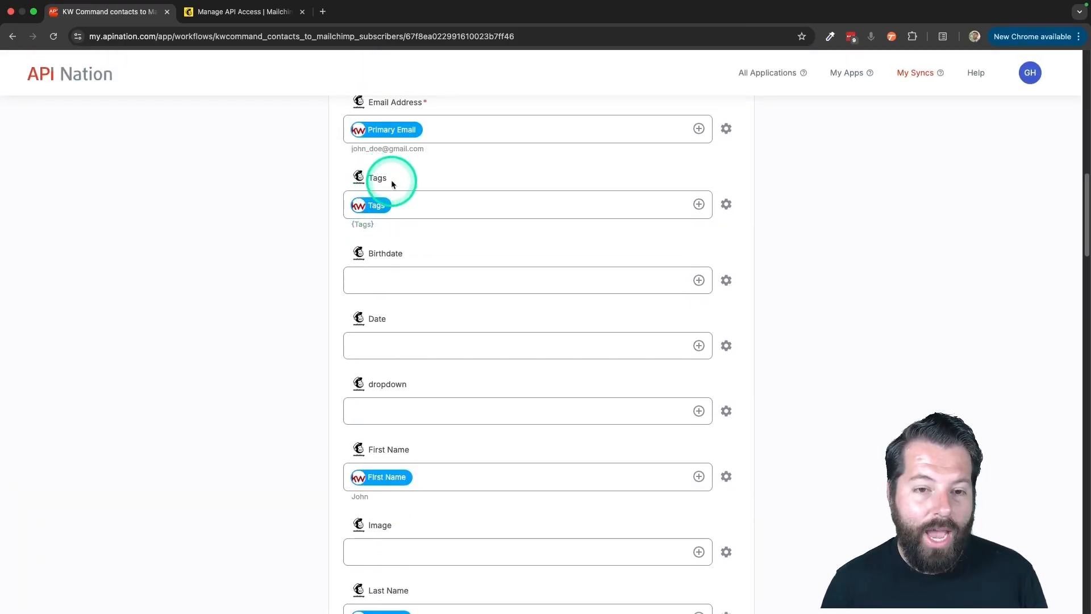
pyautogui.click(383, 204)
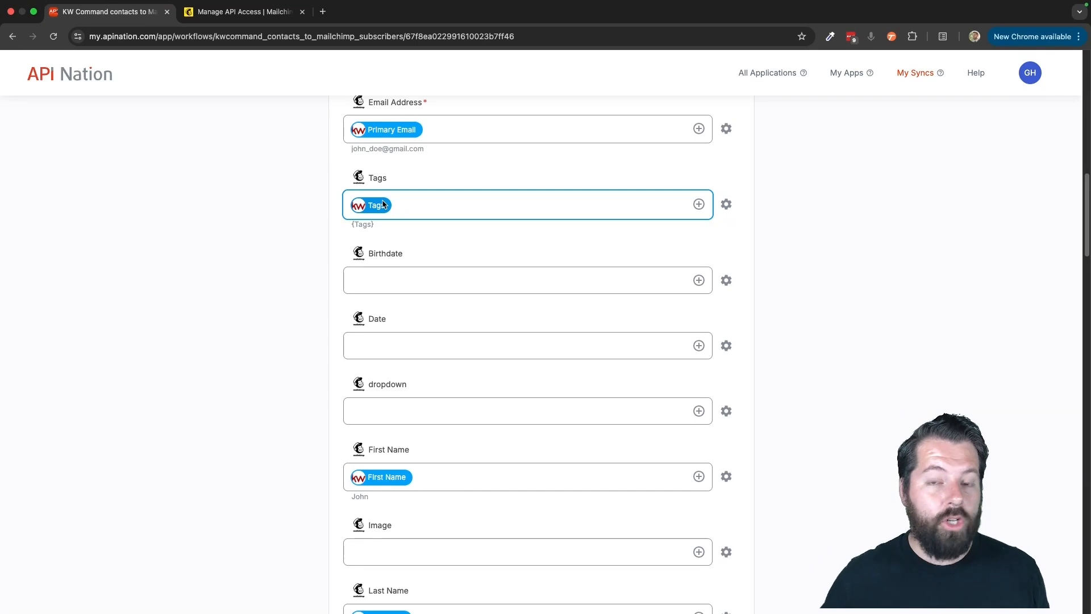
pyautogui.click(432, 245)
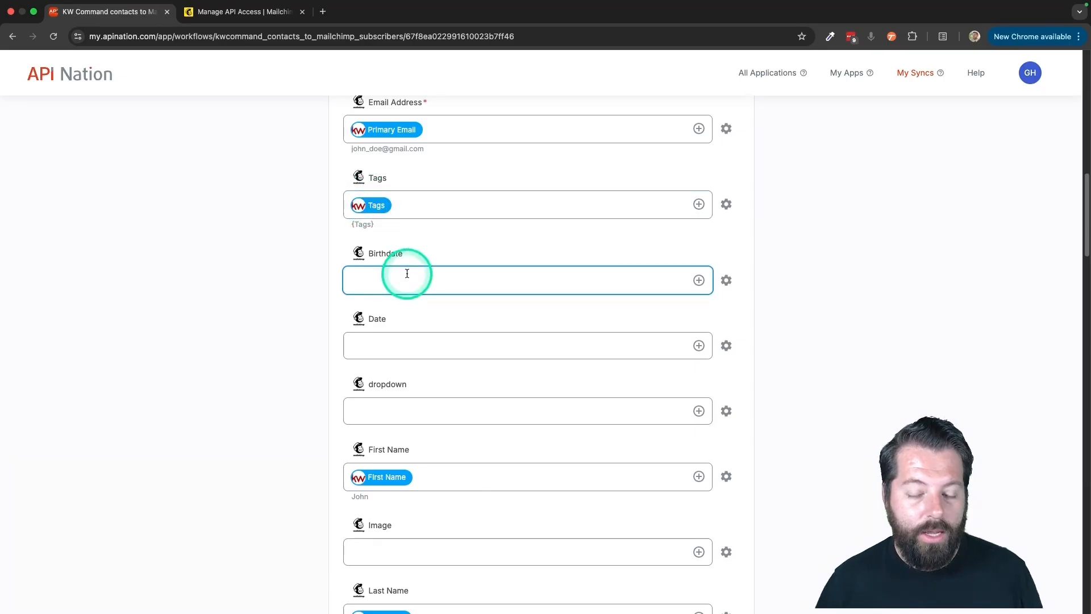
pyautogui.scroll(-6, 407, 275)
pyautogui.scroll(-3, 407, 281)
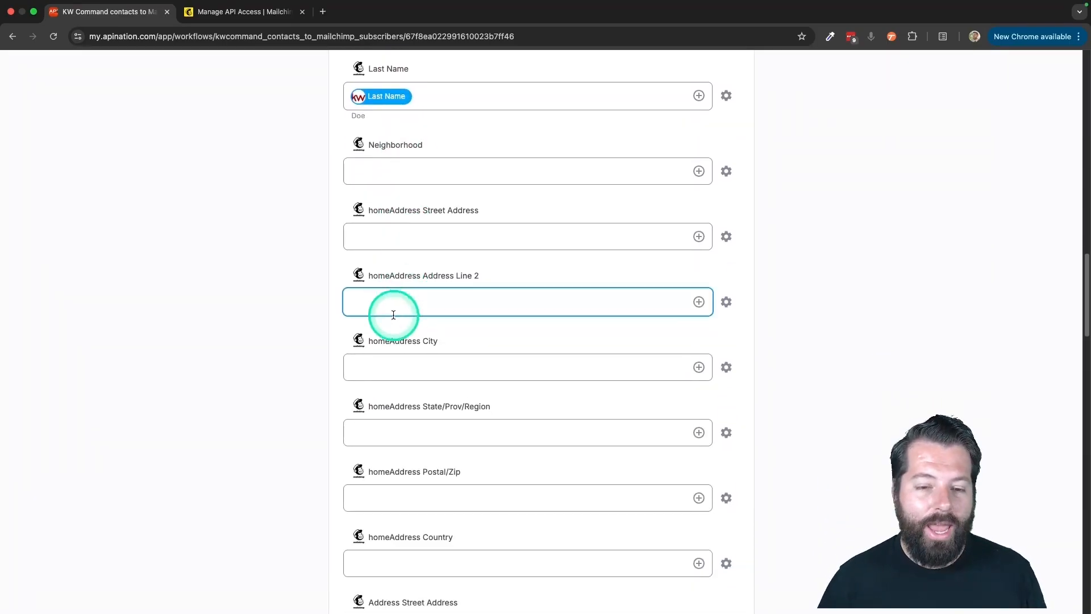
# - Map the Mailchimp Birthdate field to KW Command's Date of Birth and activate the KW Command contacts to Mailchimp subscribers sync
pyautogui.scroll(5, 396, 285)
pyautogui.scroll(3, 449, 285)
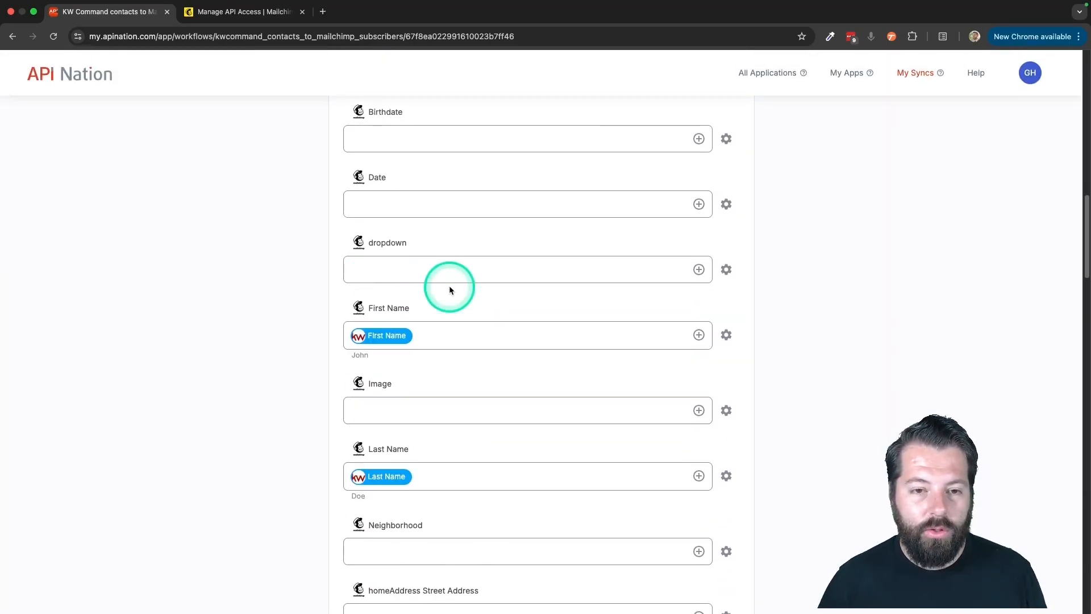
pyautogui.click(698, 148)
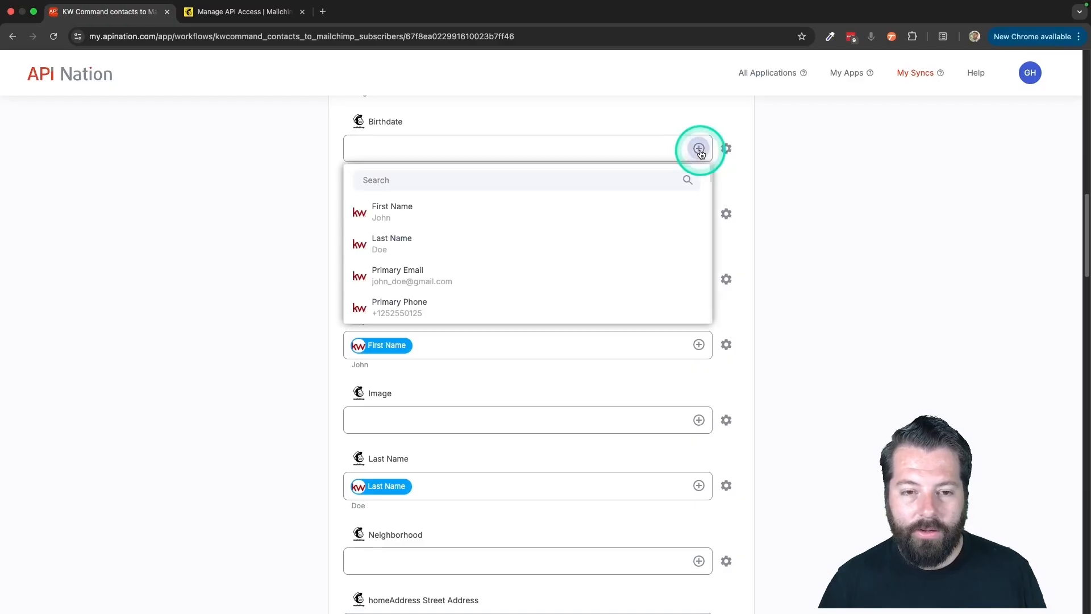
pyautogui.write('bi')
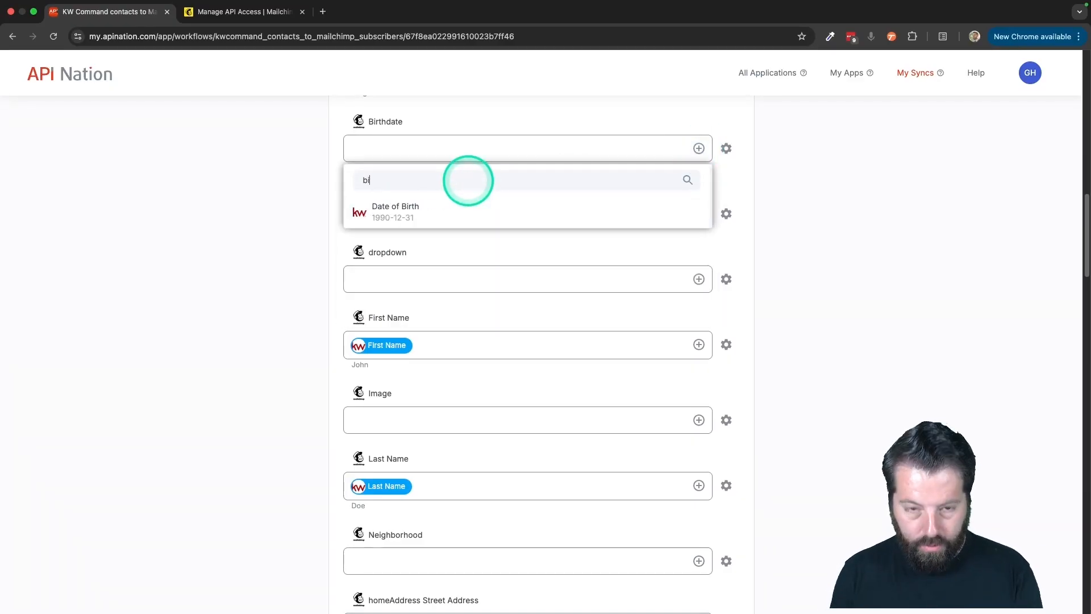
pyautogui.write('rt')
pyautogui.click(403, 208)
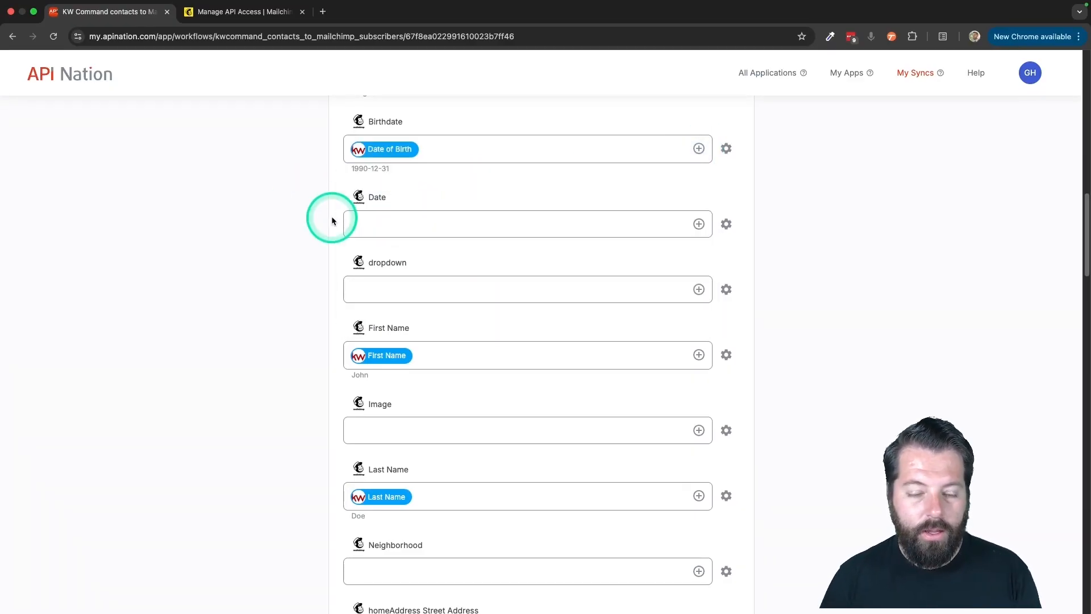
pyautogui.scroll(15, 332, 220)
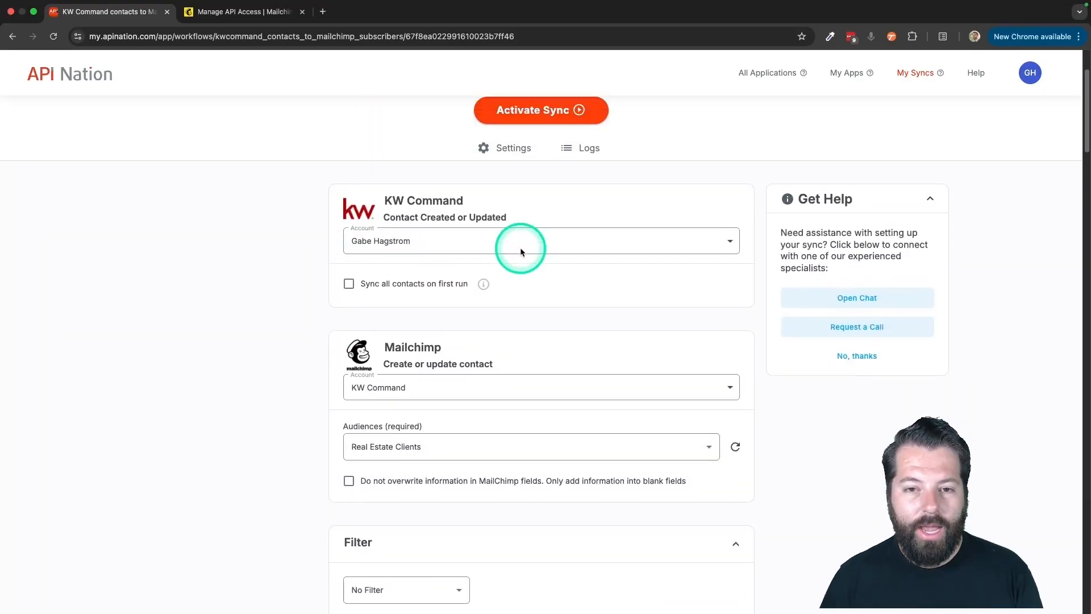
pyautogui.click(534, 235)
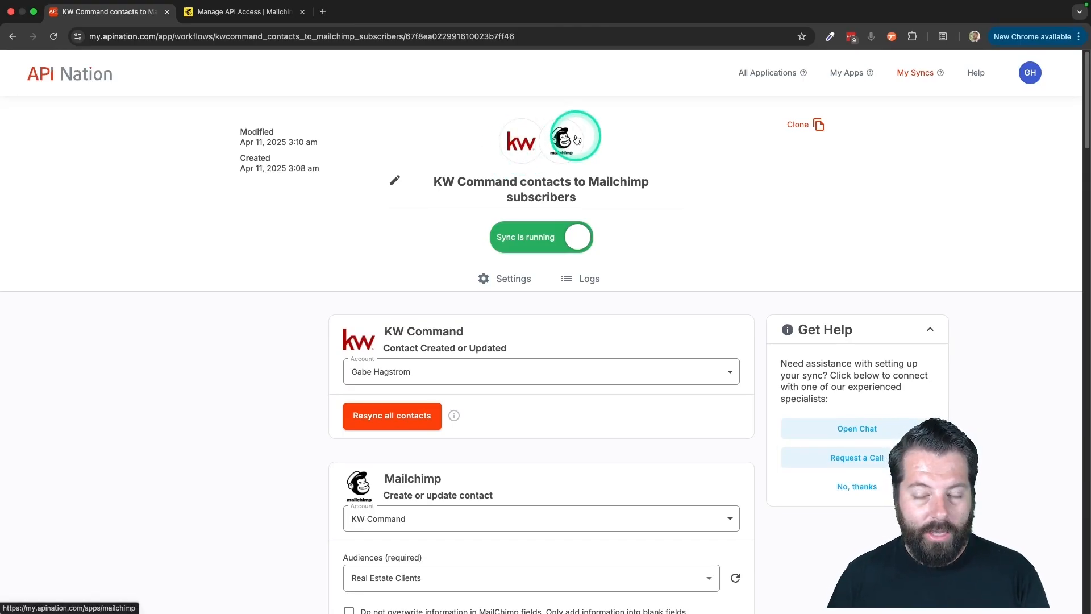
# - Go to the KW Command integrations and search for mailchimp to list the syncs available between the two apps
pyautogui.click(524, 141)
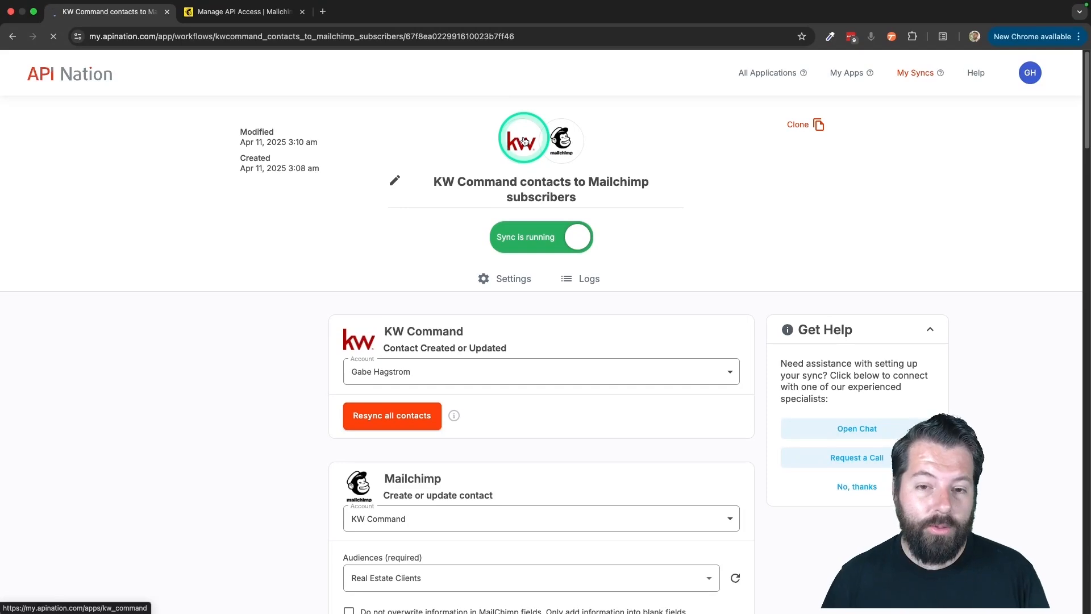
pyautogui.scroll(-2, 501, 327)
pyautogui.click(576, 342)
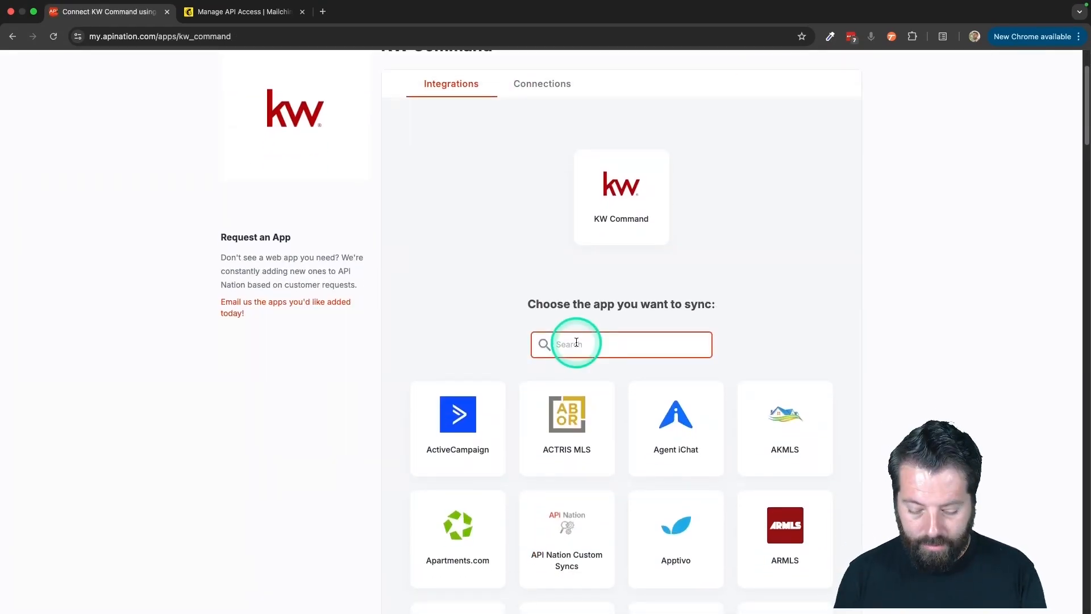
pyautogui.write('mailchimp')
pyautogui.click(614, 435)
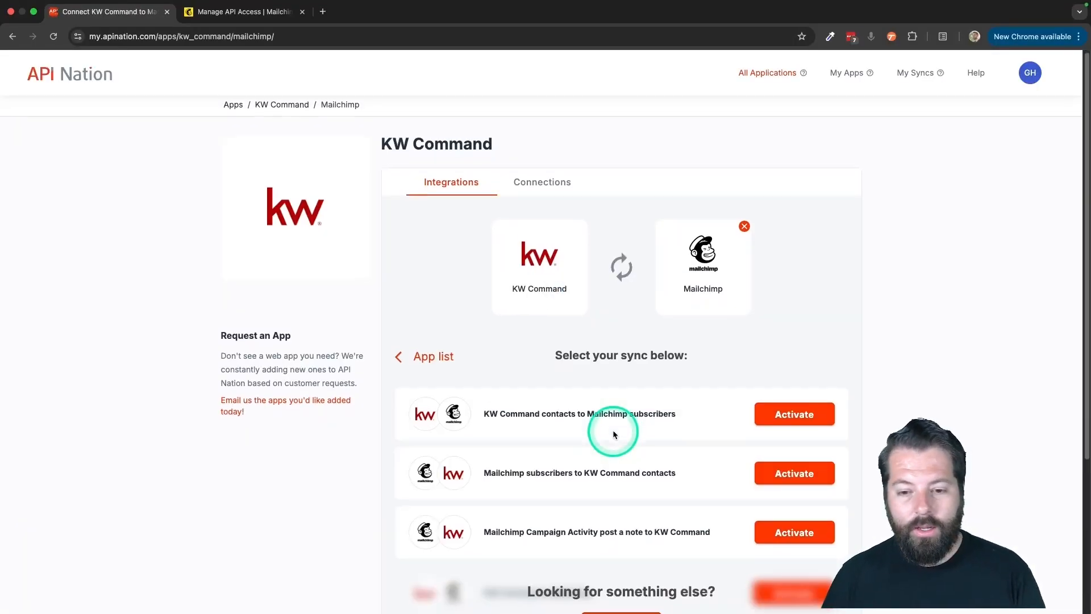
pyautogui.scroll(-1, 612, 430)
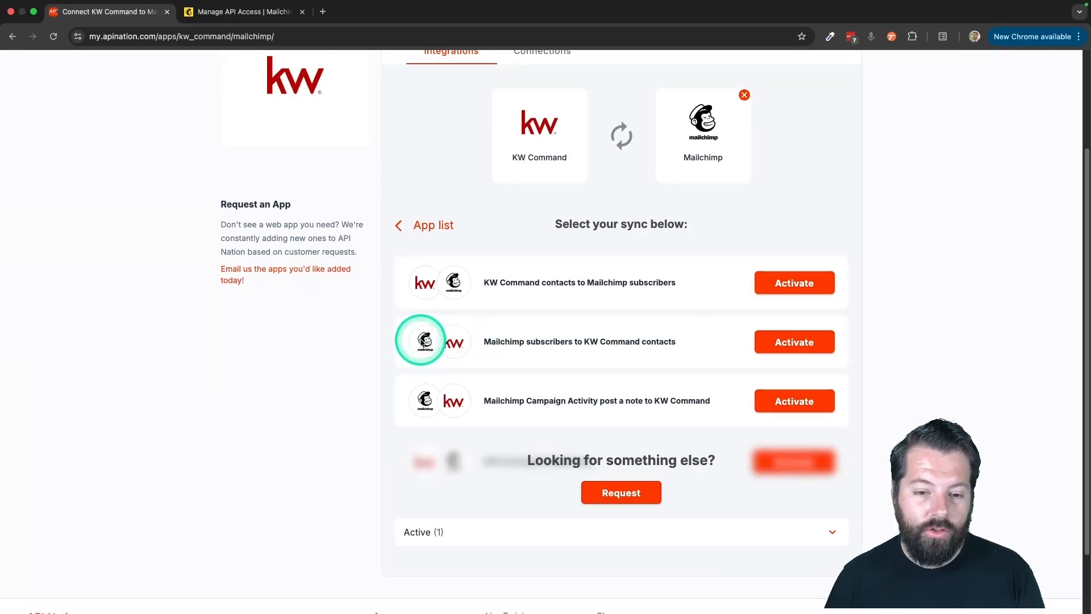
# - Start the Mailchimp subscribers to KW Command contacts sync, connecting the Mailchimp account named KW Command and the existing KW Command account
pyautogui.click(799, 343)
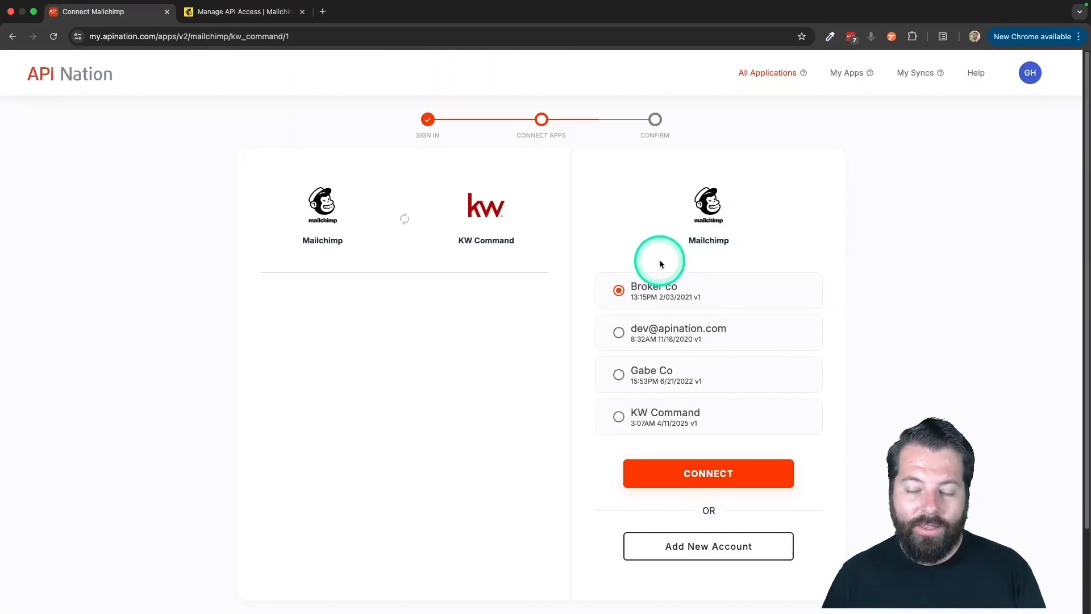
pyautogui.click(649, 418)
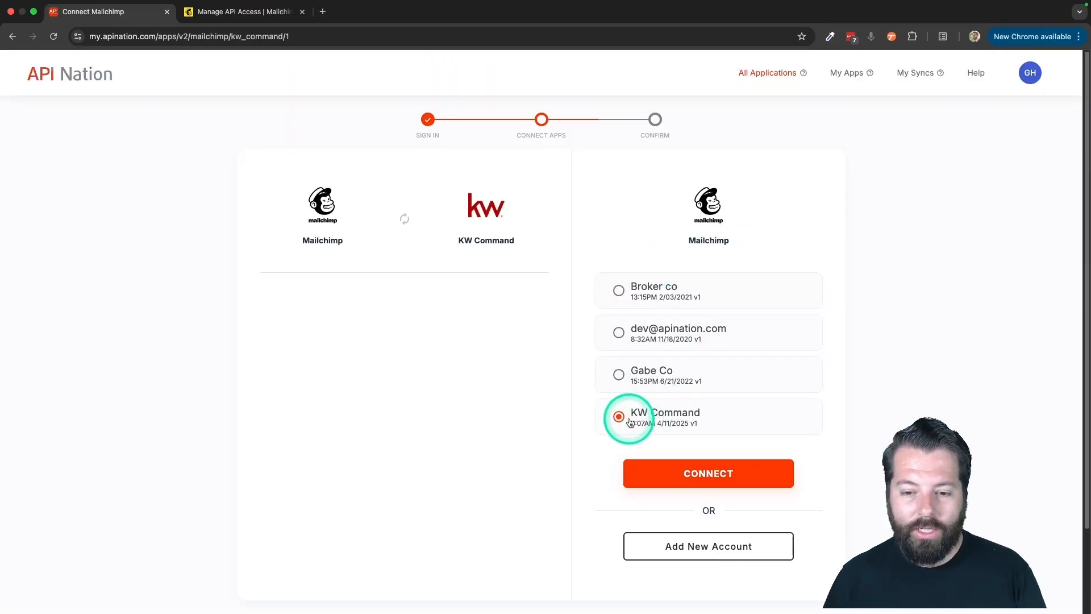
pyautogui.click(666, 471)
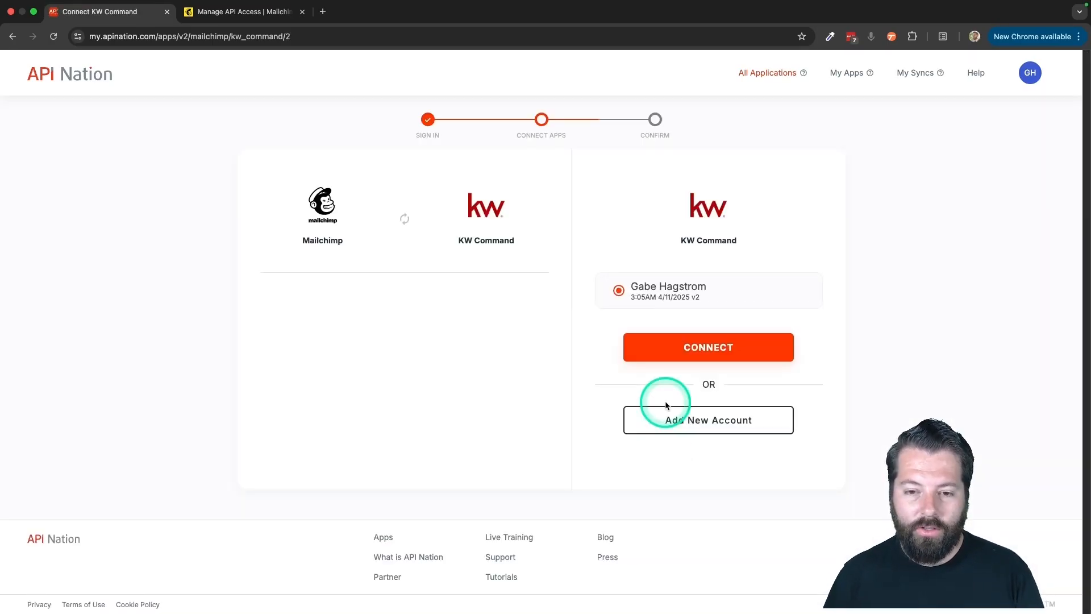
pyautogui.click(663, 343)
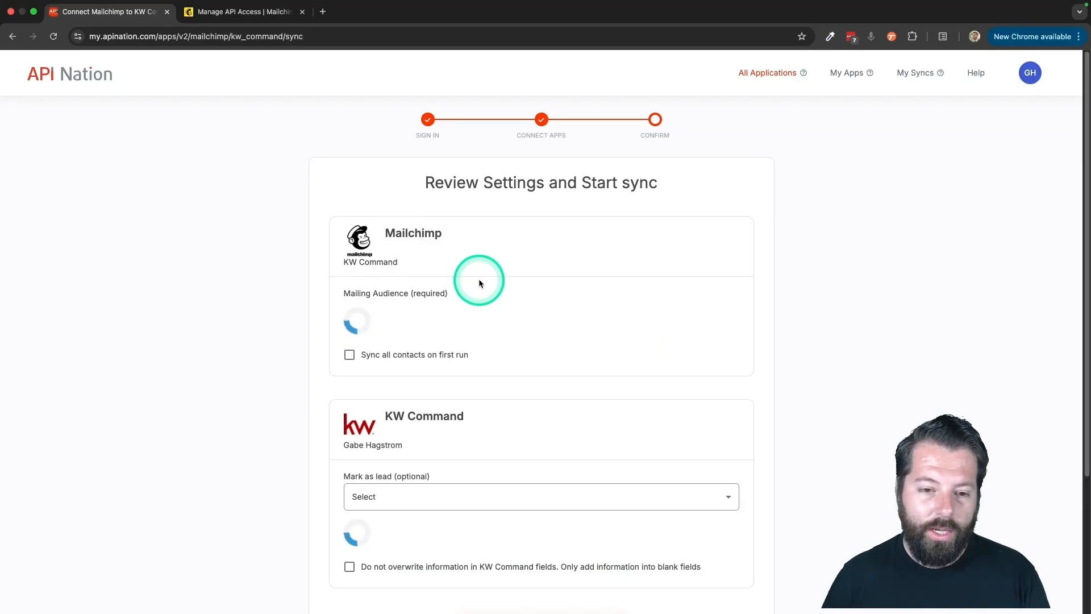
# - Select Real Estate Clients as the mailing audience for the Mailchimp subscribers sync
pyautogui.scroll(-2, 358, 422)
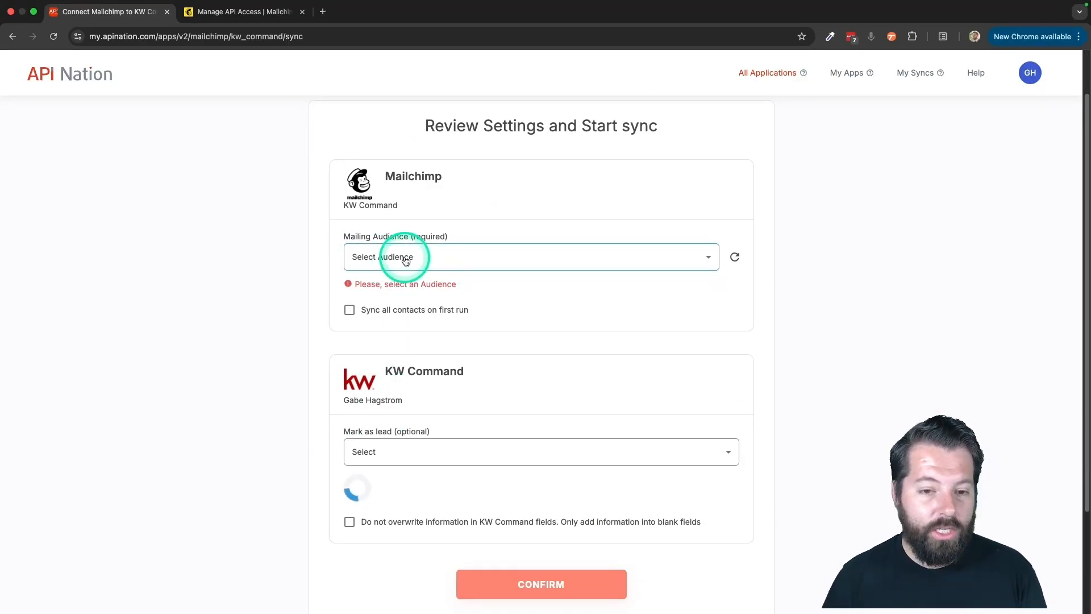
pyautogui.click(405, 259)
pyautogui.click(398, 278)
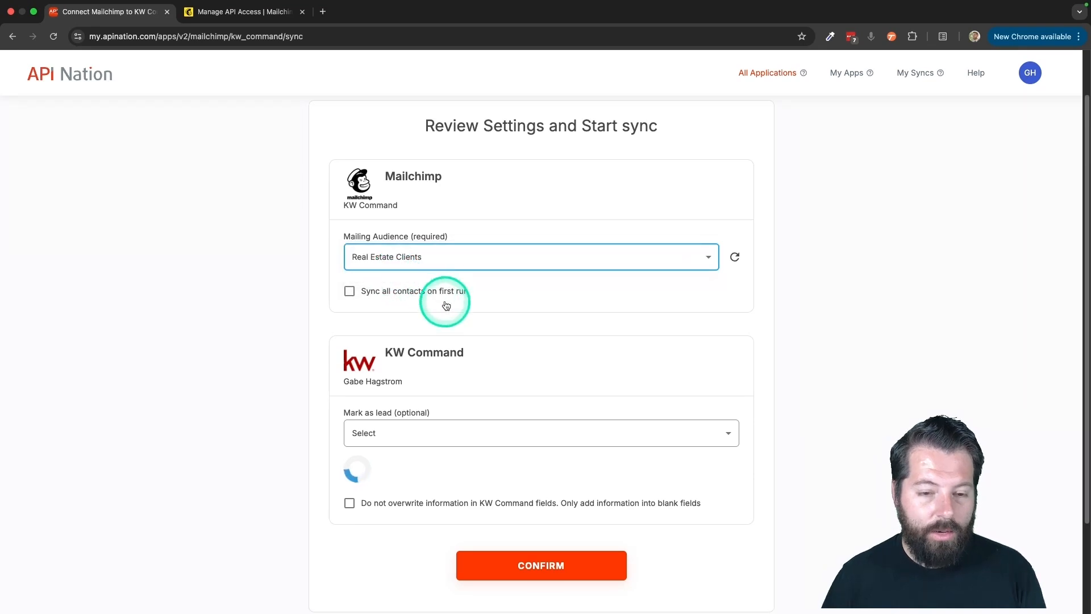
# - Look over the optional Mark as lead choices without selecting one and confirm the sync settings
pyautogui.scroll(-3, 422, 244)
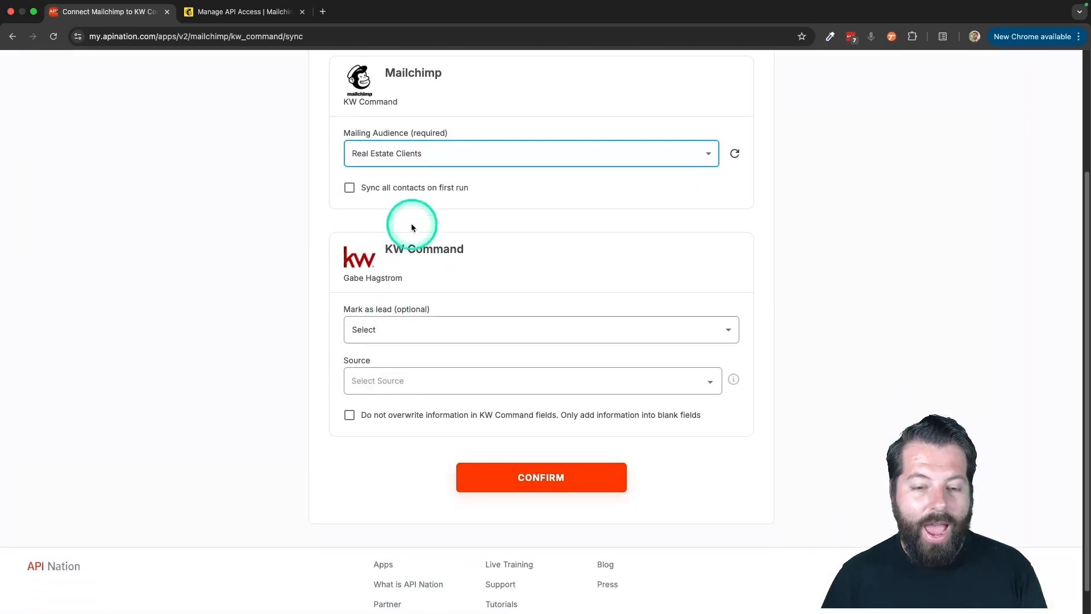
pyautogui.click(401, 331)
pyautogui.click(311, 390)
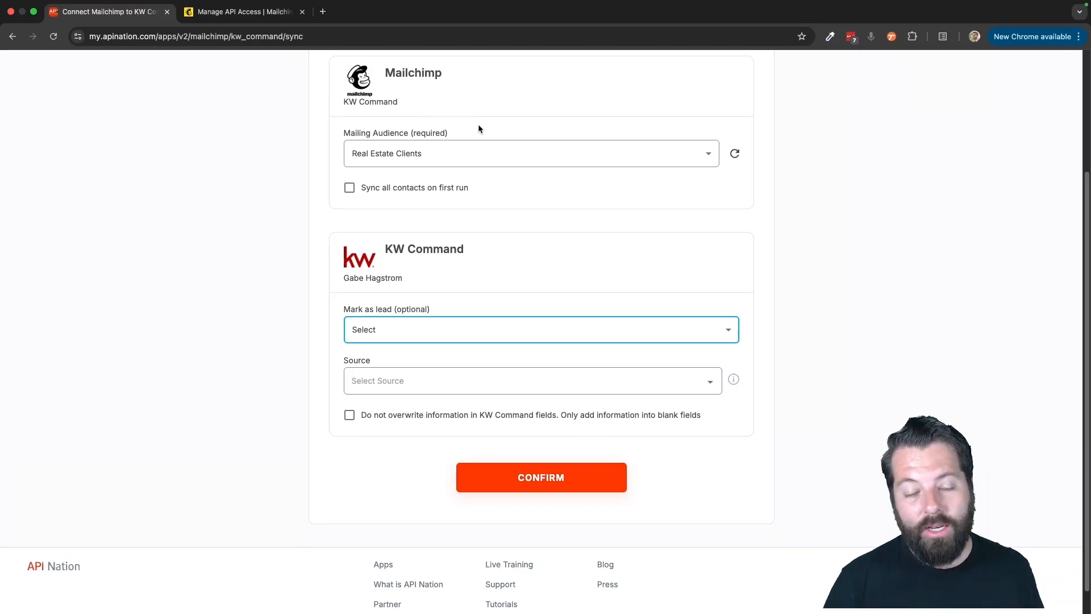
pyautogui.click(480, 229)
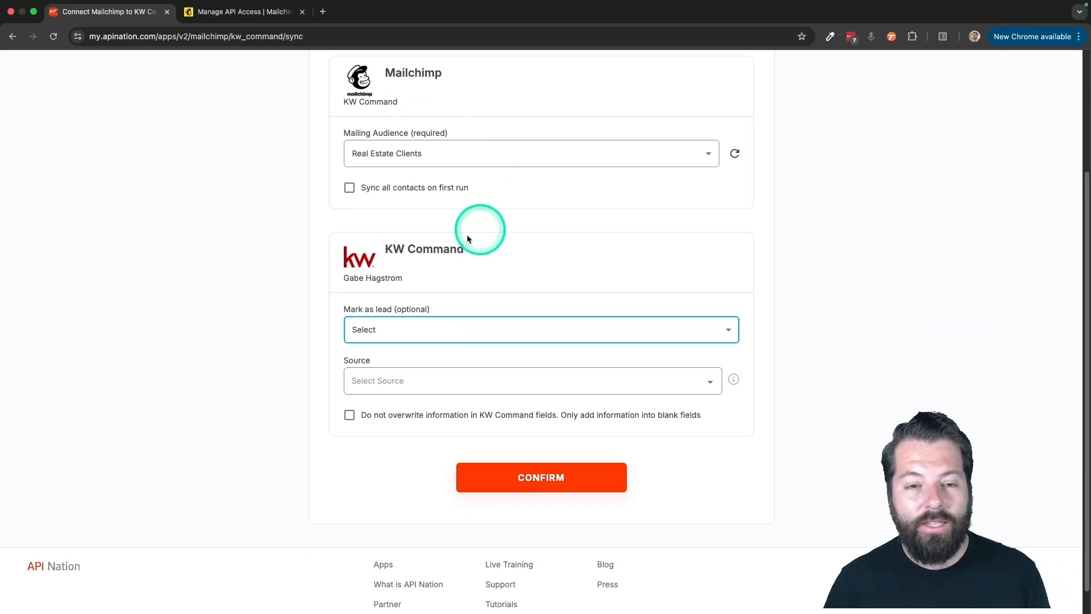
pyautogui.click(562, 479)
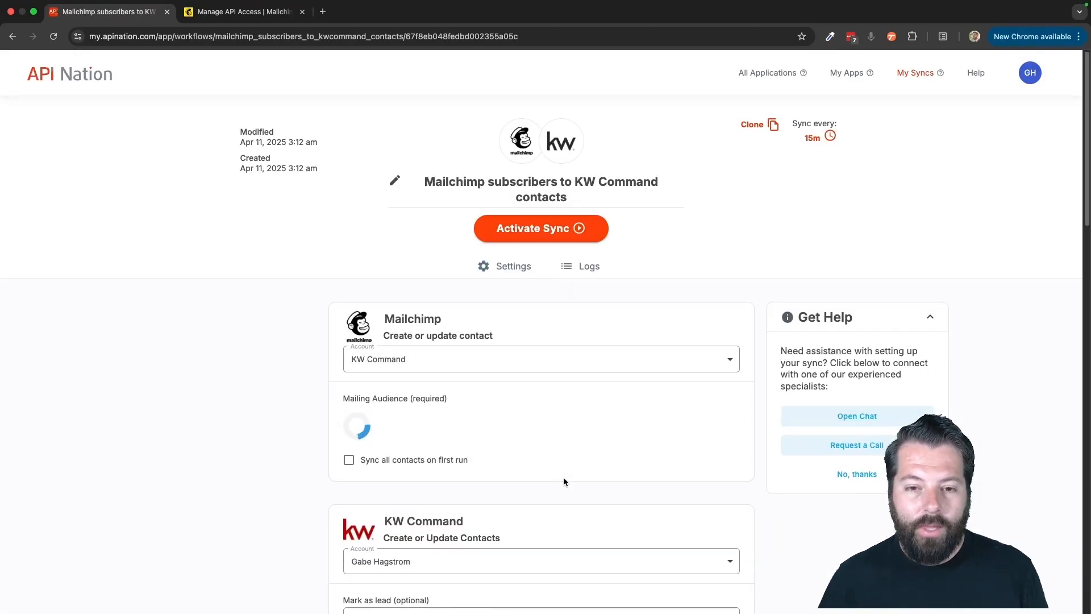
# - Examine the new sync's account, lead and filter settings and how KW Command contact fields are mapped to Mailchimp fields
pyautogui.scroll(-1, 564, 482)
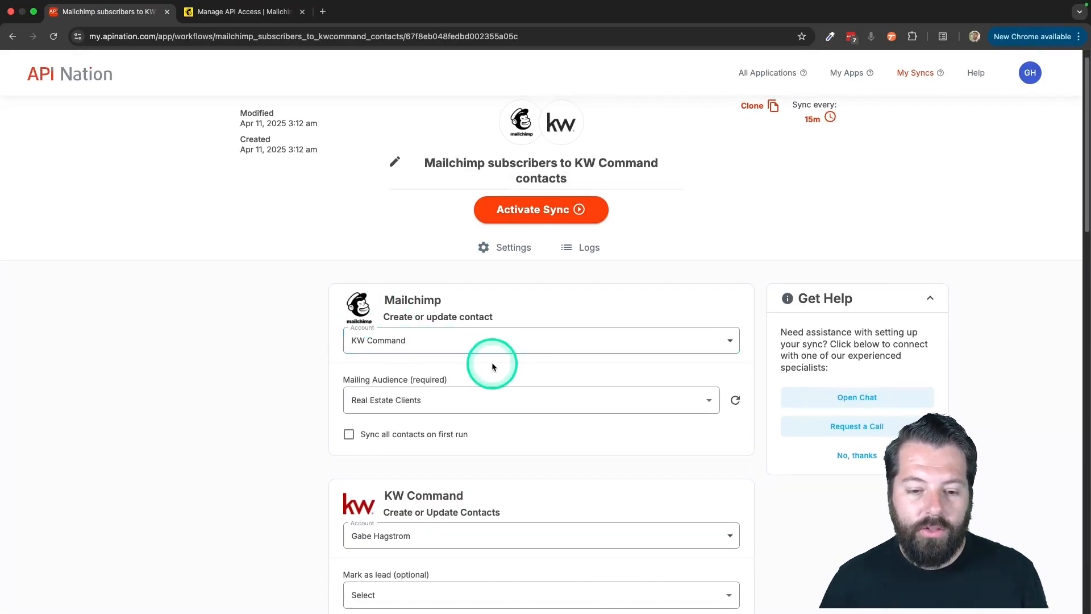
pyautogui.scroll(-4, 493, 363)
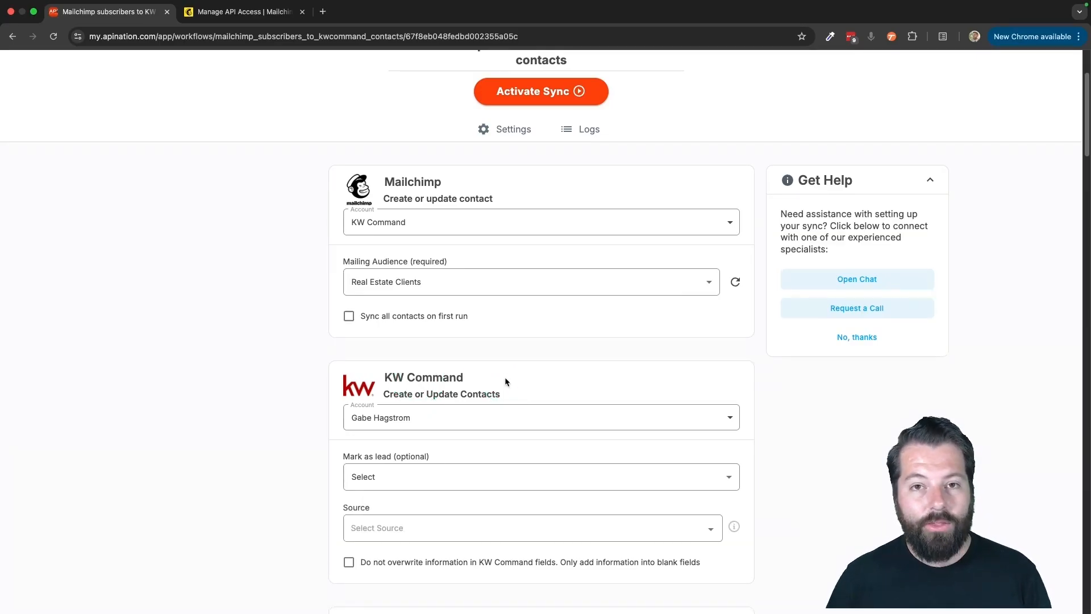
pyautogui.scroll(-2, 505, 376)
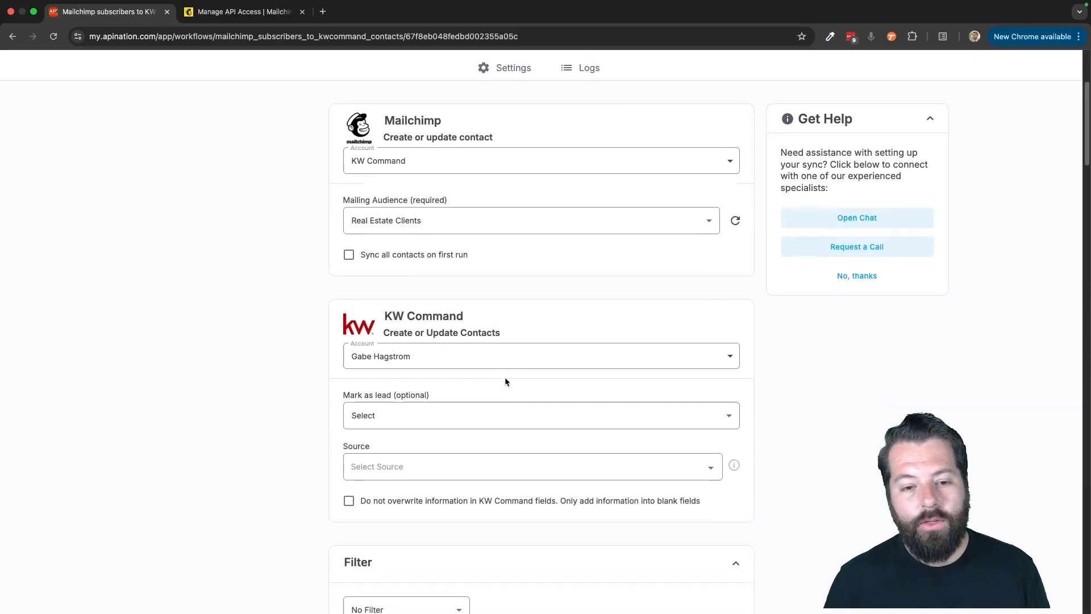
pyautogui.scroll(-9, 444, 318)
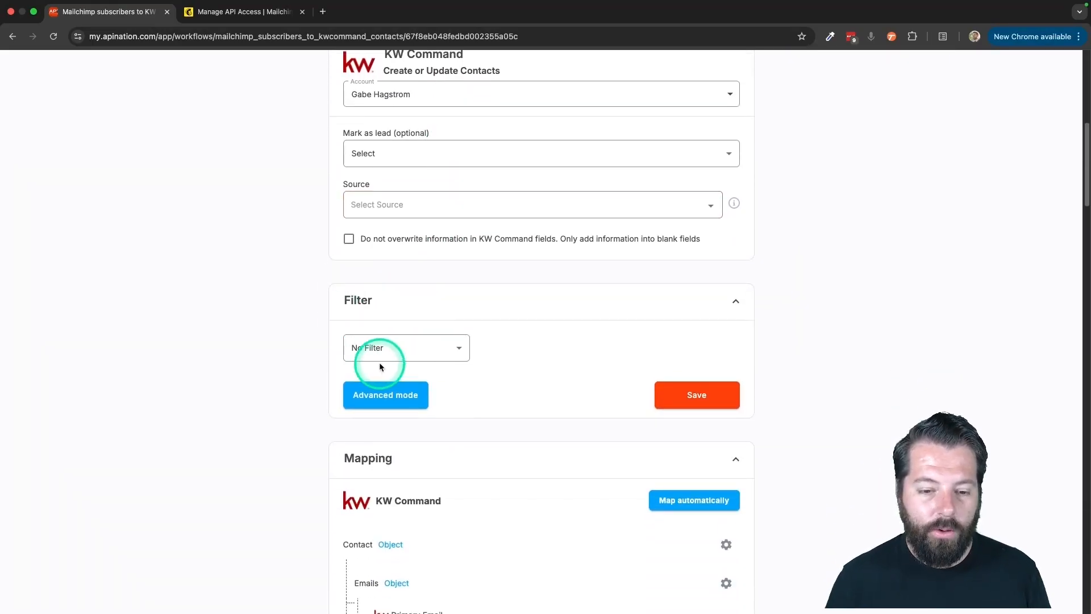
pyautogui.scroll(-4, 379, 364)
pyautogui.scroll(-1, 381, 392)
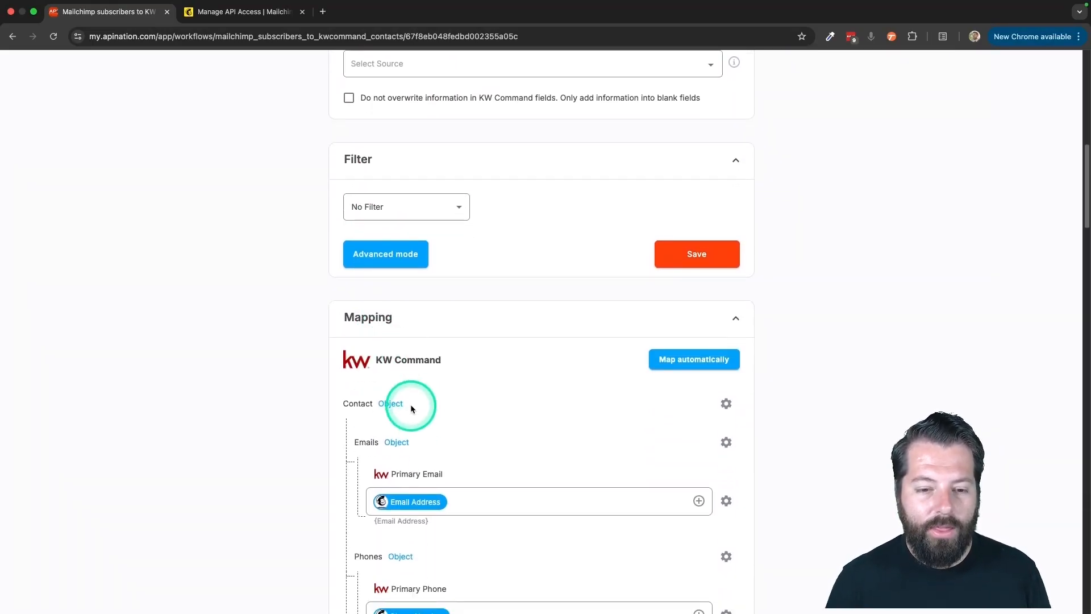
pyautogui.scroll(-5, 455, 472)
pyautogui.click(449, 463)
pyautogui.click(429, 357)
pyautogui.scroll(-2, 433, 365)
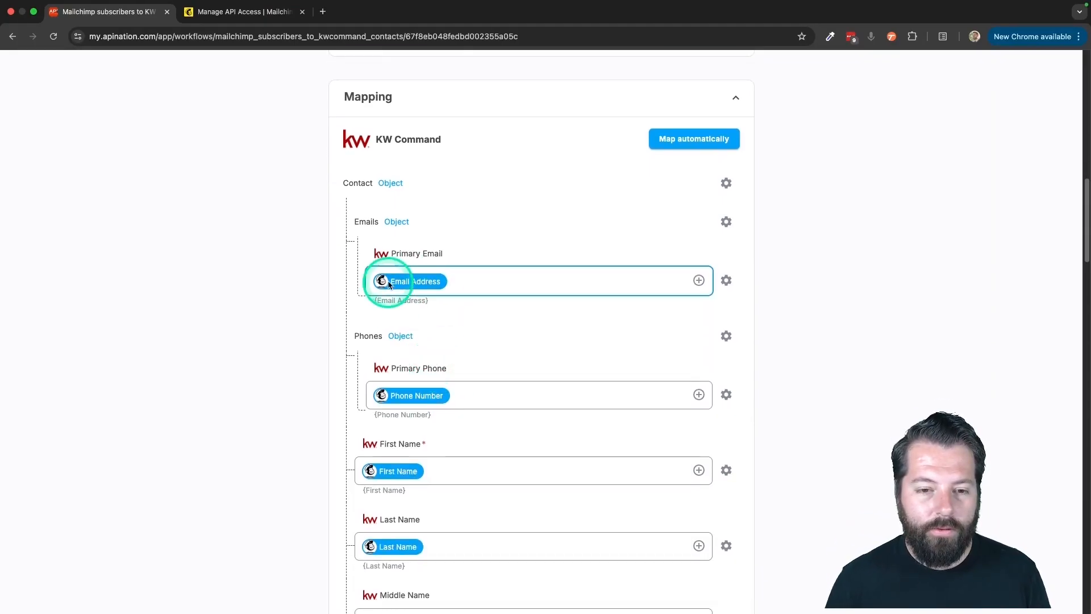
# - Activate the Mailchimp subscribers to KW Command contacts sync
pyautogui.scroll(15, 416, 274)
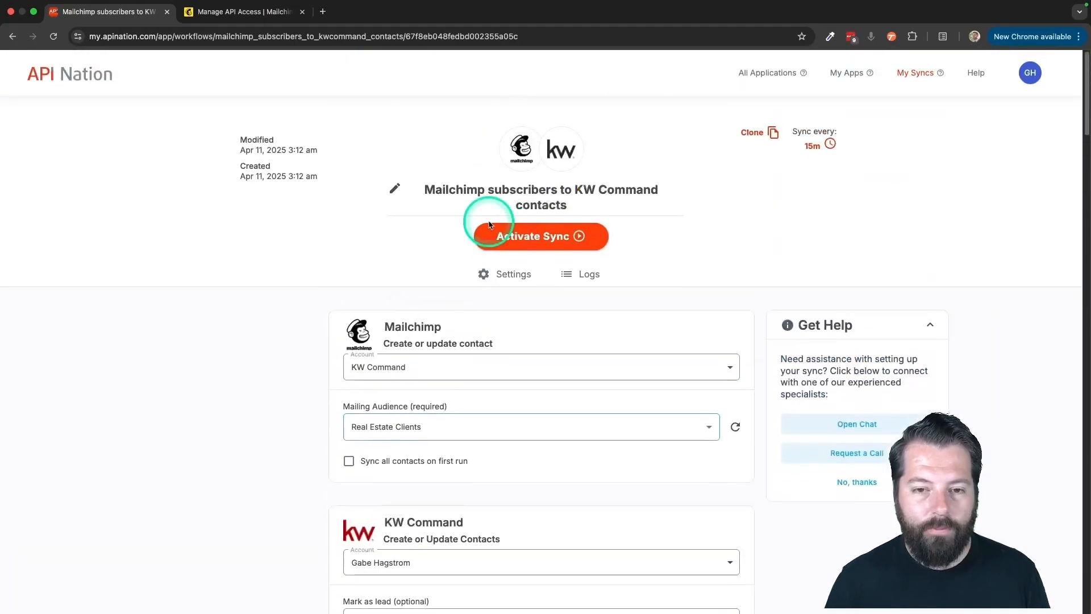
pyautogui.click(521, 233)
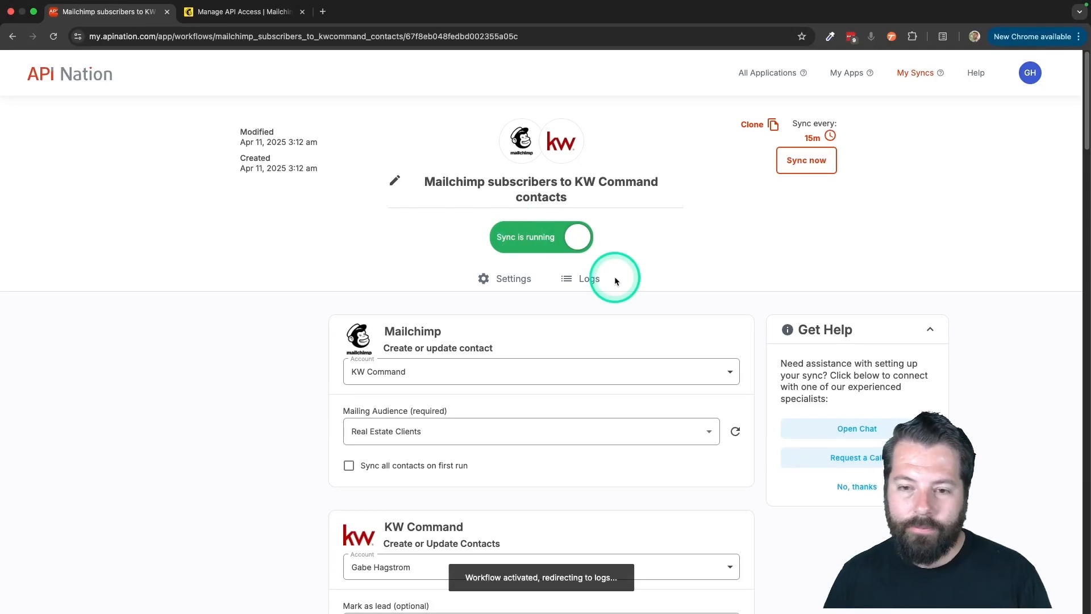
# - Return to the KW Command integrations and search for Mailchimp to bring up their shared sync list
pyautogui.click(561, 145)
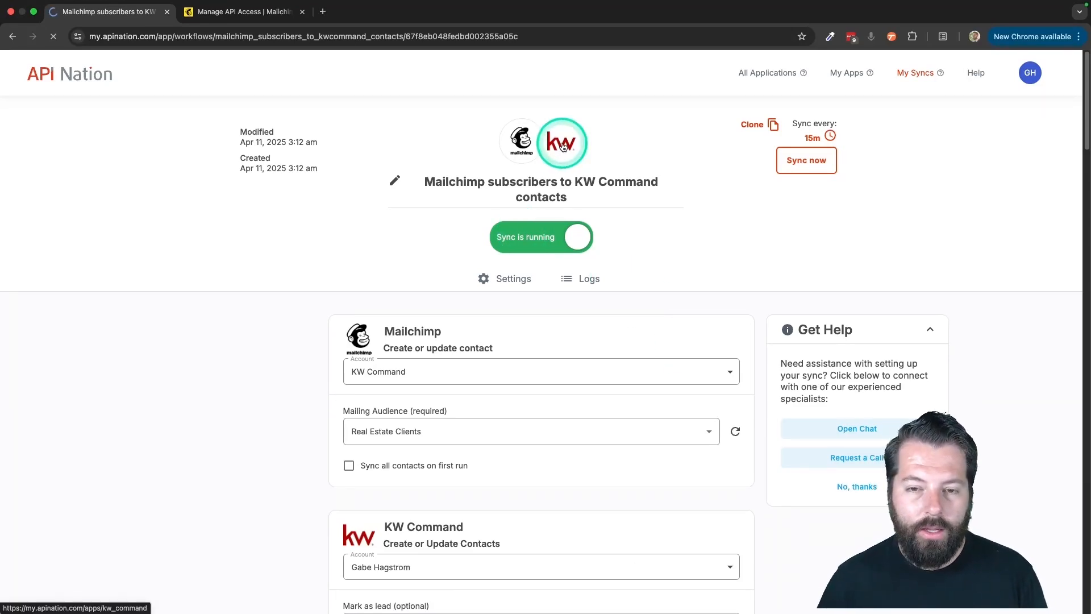
pyautogui.click(587, 441)
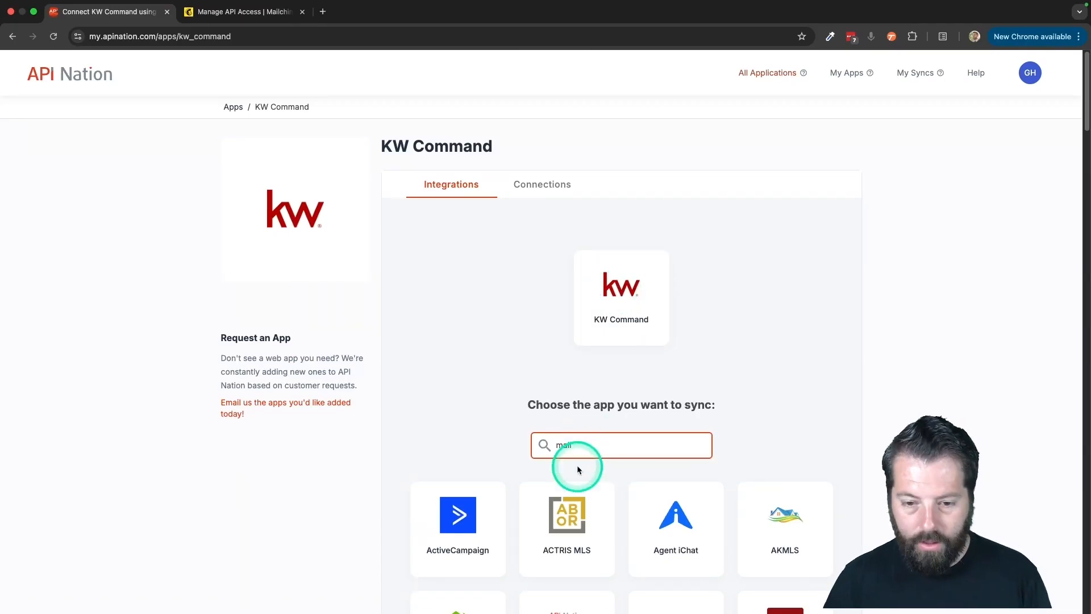
pyautogui.click(689, 530)
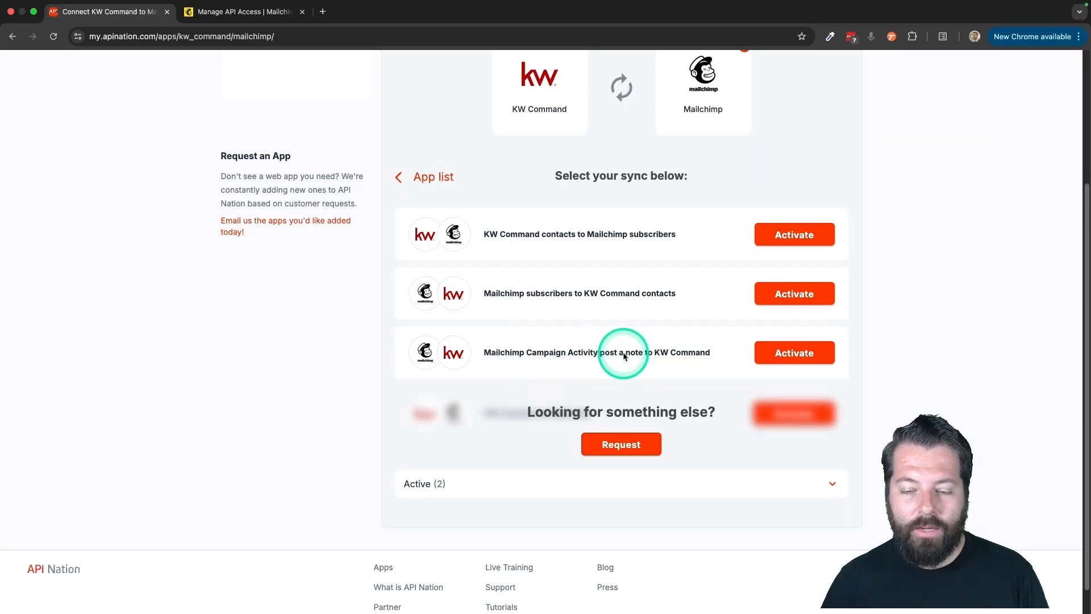
# - Start the Mailchimp Campaign Activity post a note to KW Command sync, connecting the KW Command Mailchimp account and the existing KW Command account
pyautogui.click(795, 354)
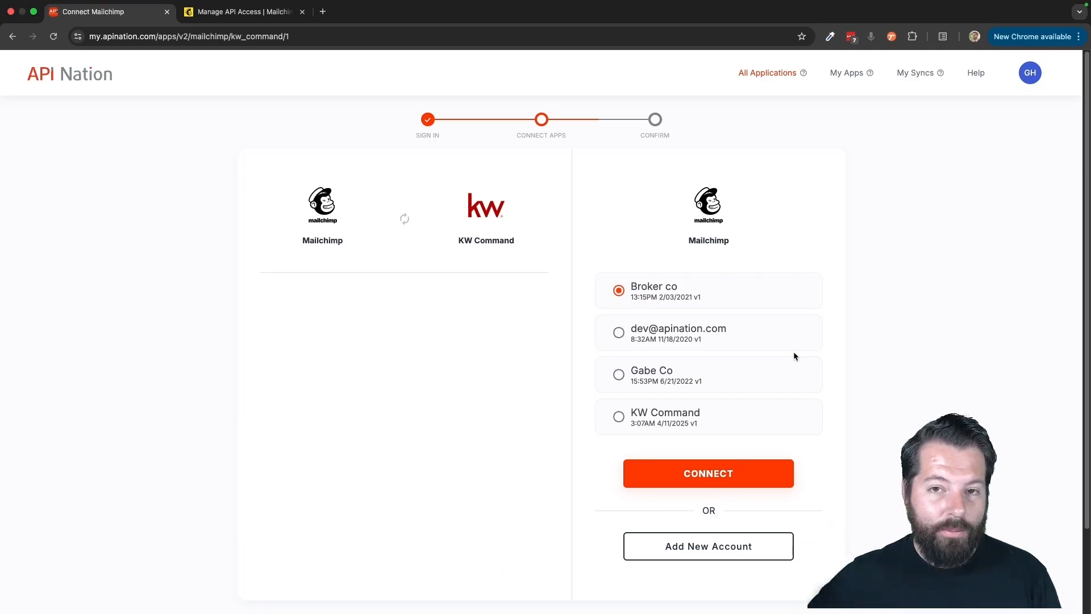
pyautogui.click(662, 420)
pyautogui.click(659, 476)
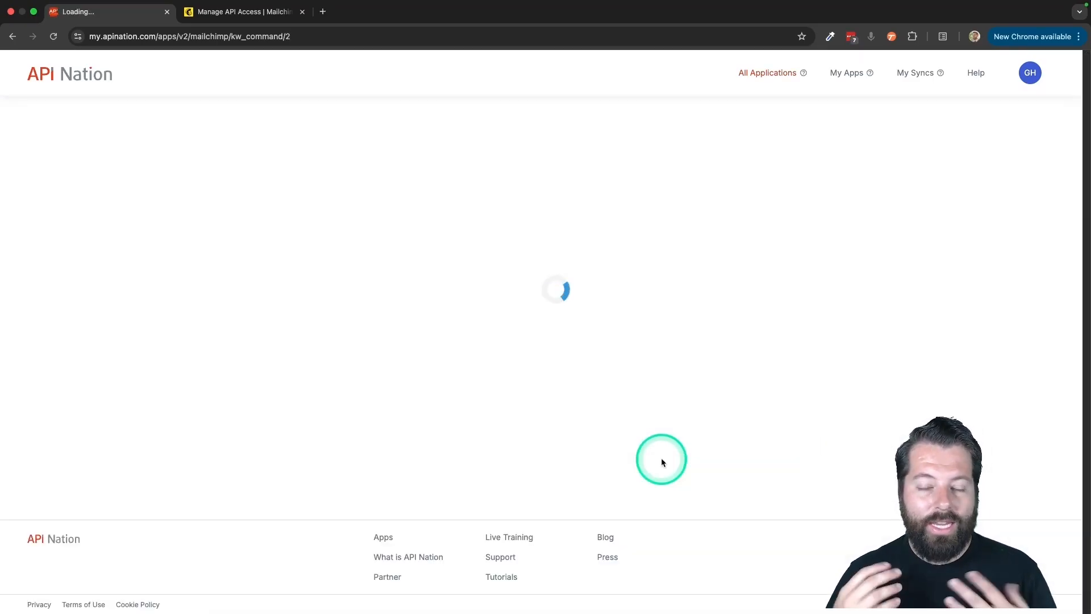
pyautogui.click(693, 354)
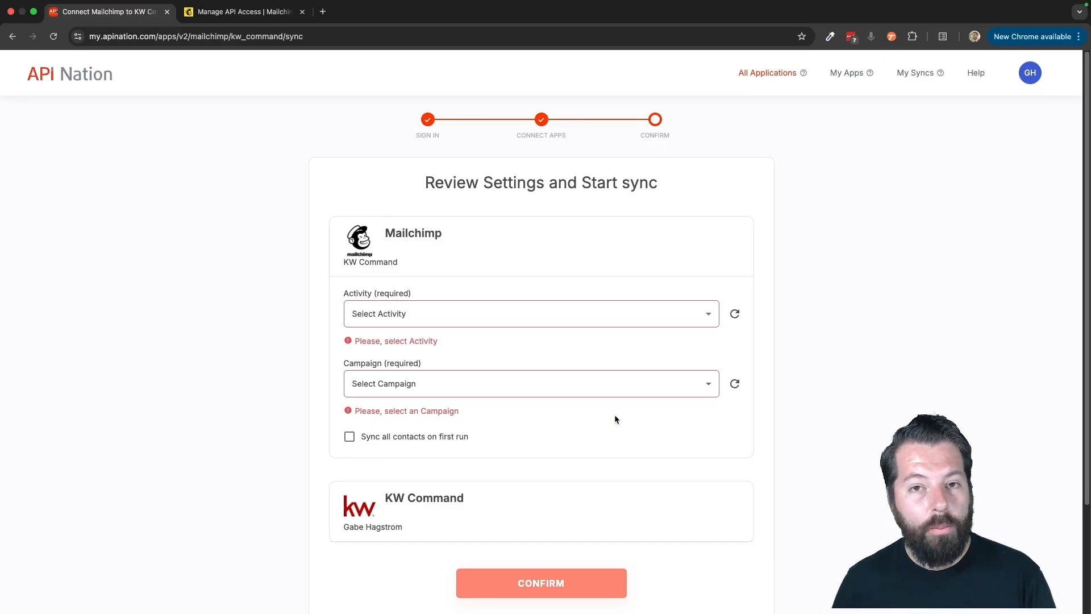
# - Set the sync's activity to Email Opened and its campaign to Test Campaign, then confirm the settings
pyautogui.click(504, 386)
pyautogui.click(418, 317)
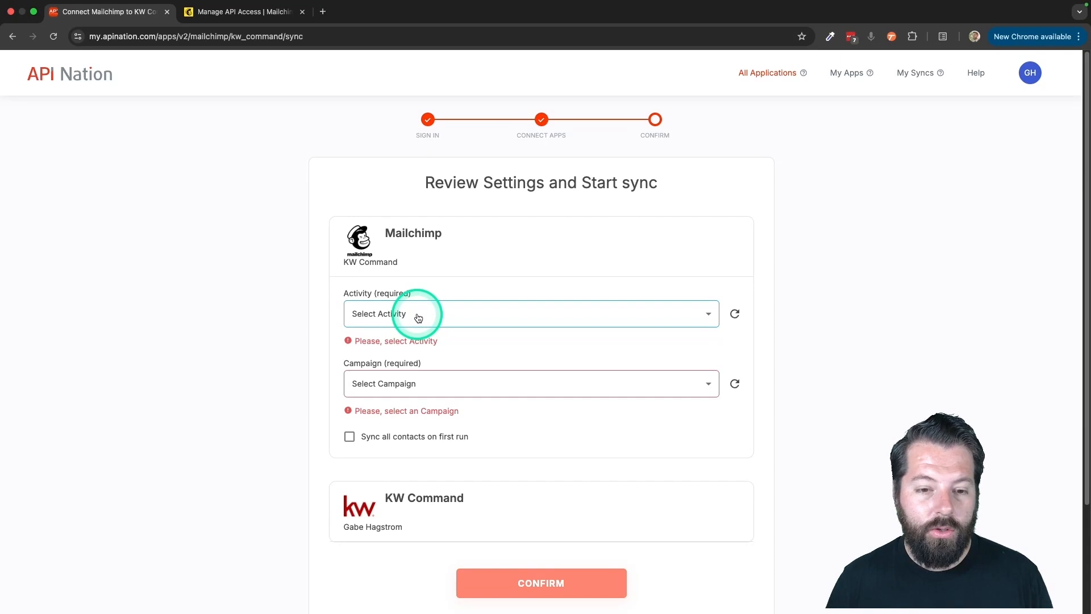
pyautogui.click(348, 288)
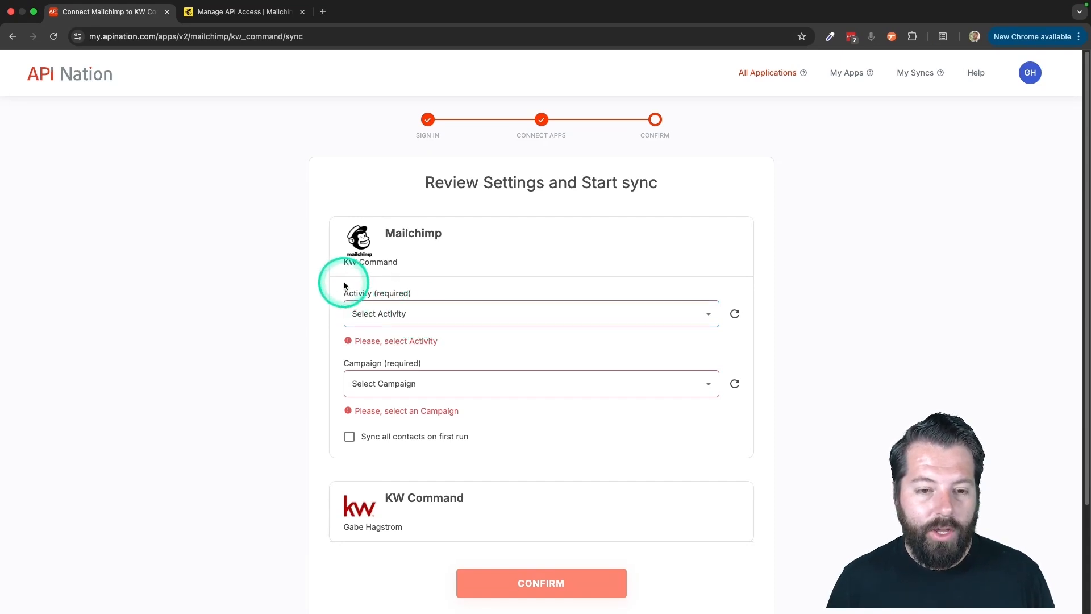
pyautogui.click(382, 317)
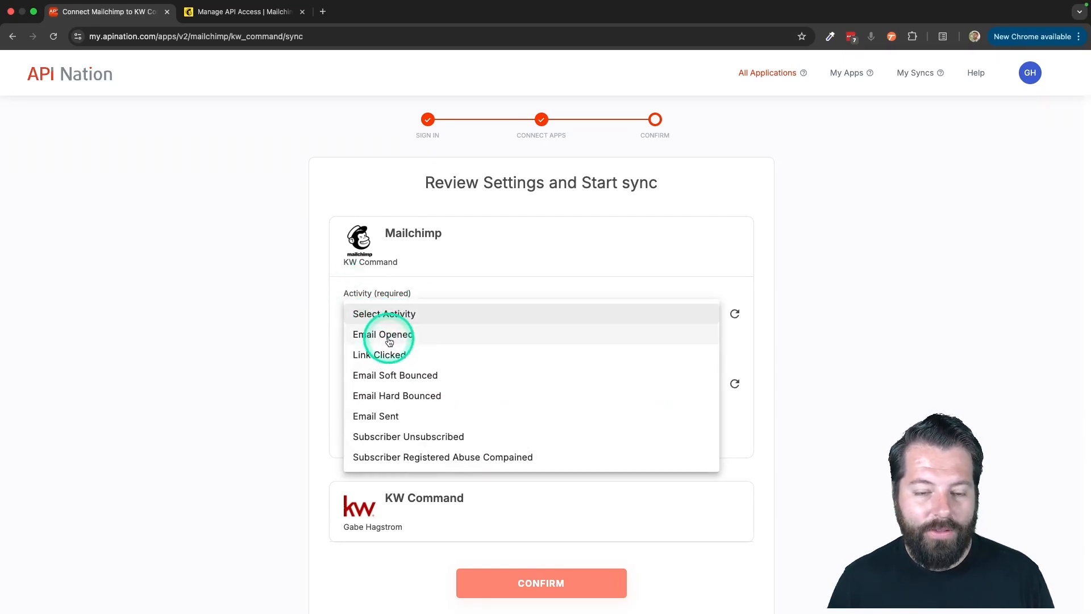
pyautogui.click(389, 339)
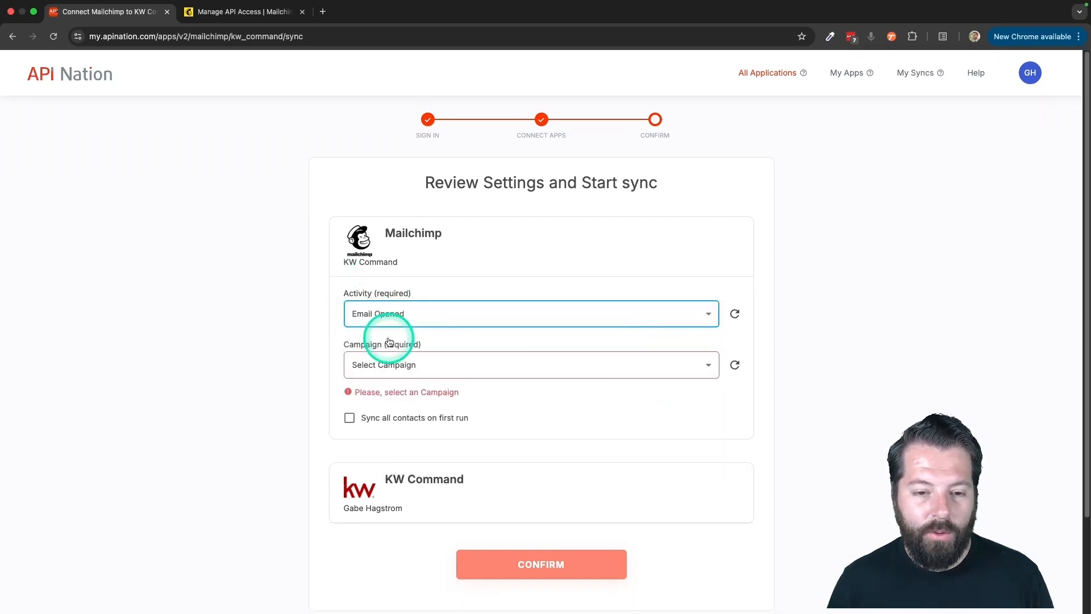
pyautogui.click(366, 367)
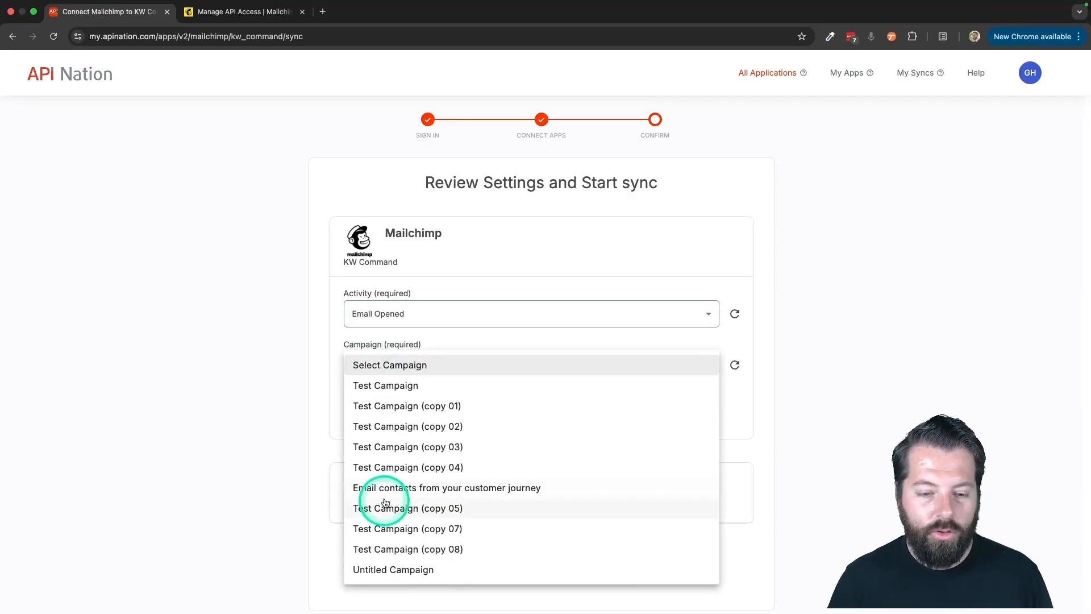
pyautogui.click(392, 387)
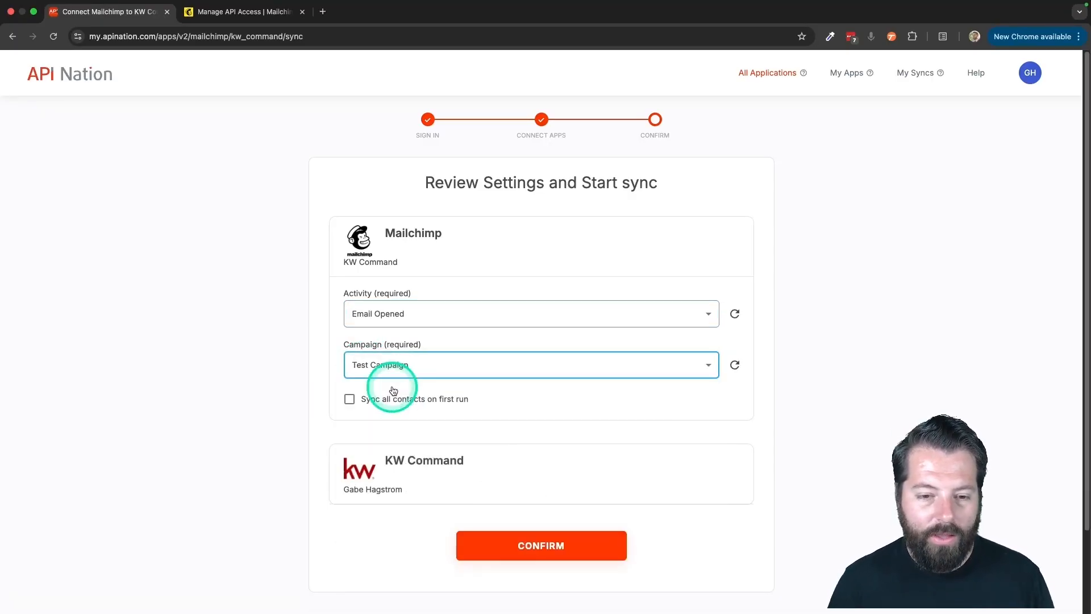
pyautogui.click(539, 545)
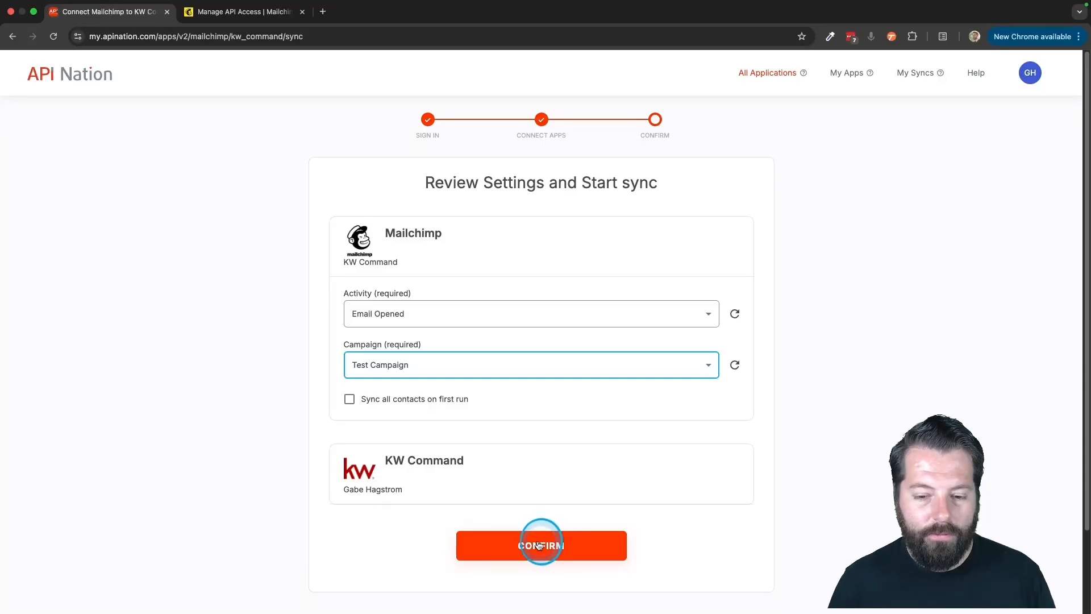
# - In the new sync's field mapping, map the KW Command Note ID to Mailchimp's Email ID
pyautogui.click(378, 285)
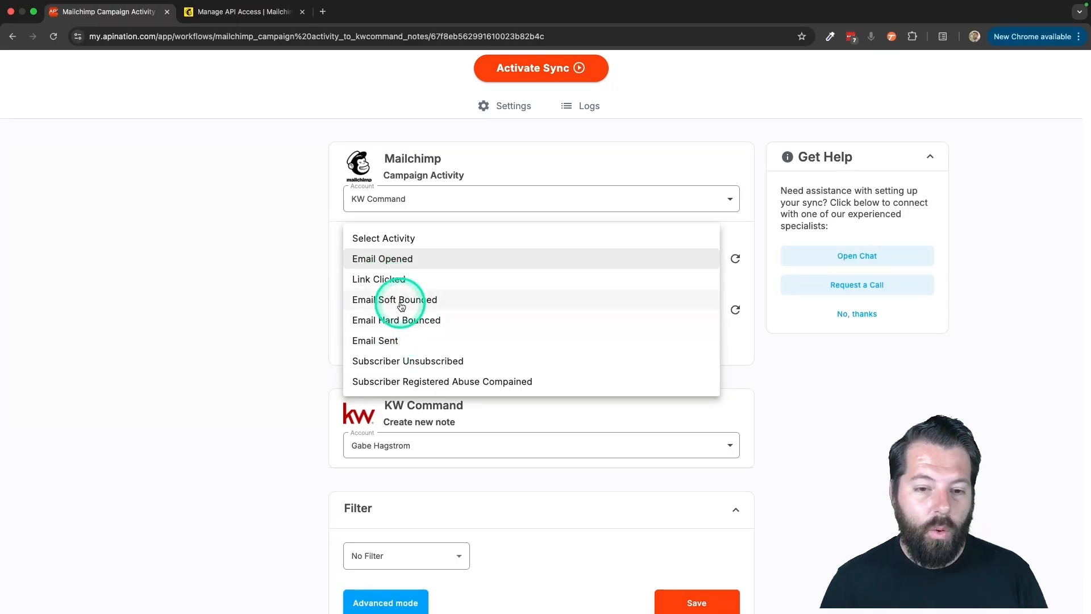
pyautogui.click(321, 351)
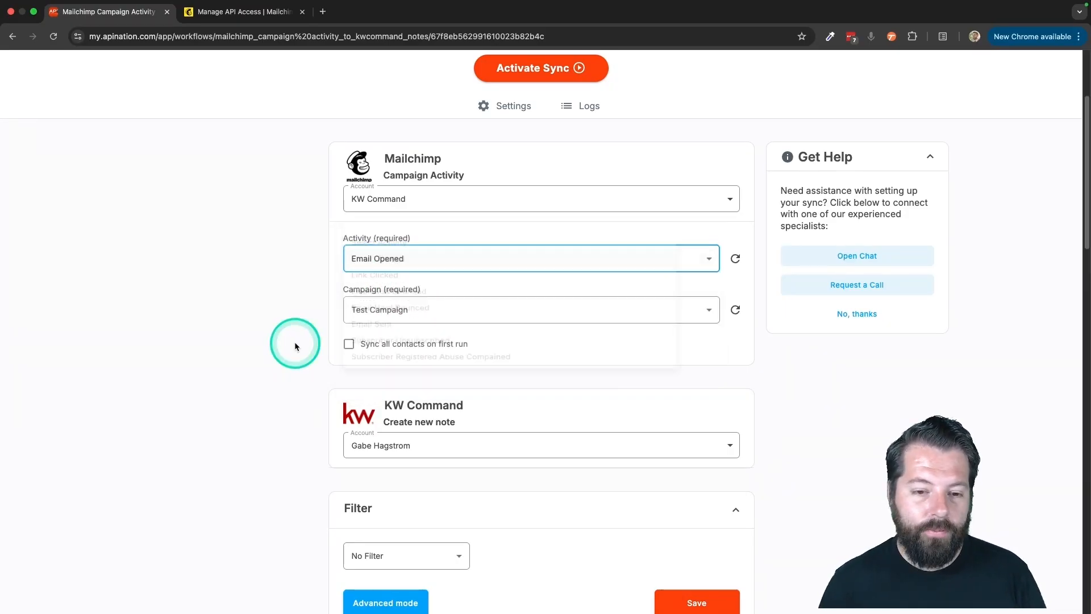
pyautogui.scroll(-5, 308, 359)
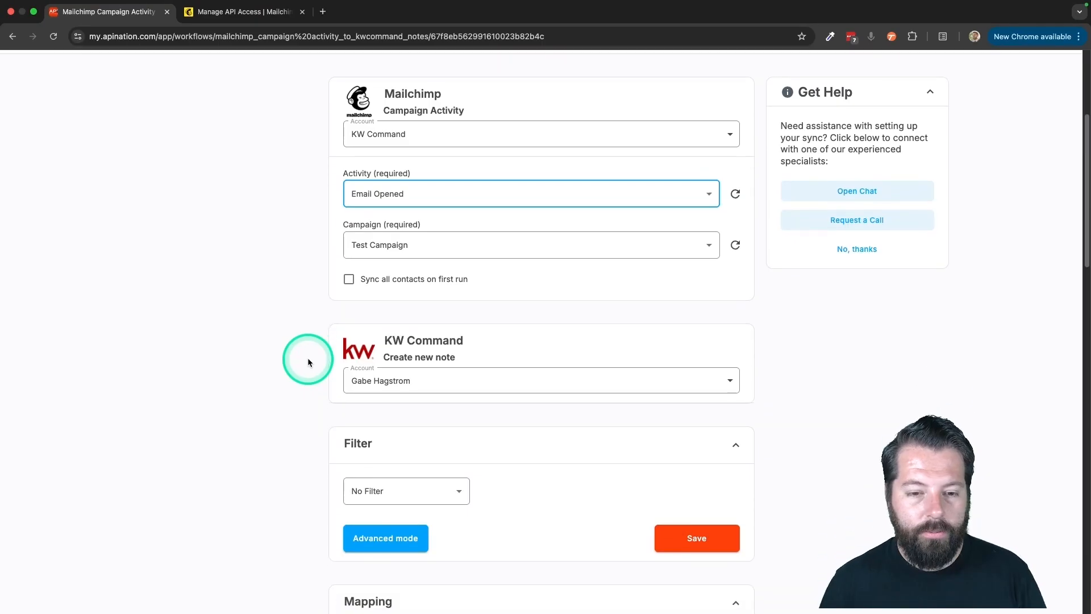
pyautogui.scroll(-2, 307, 360)
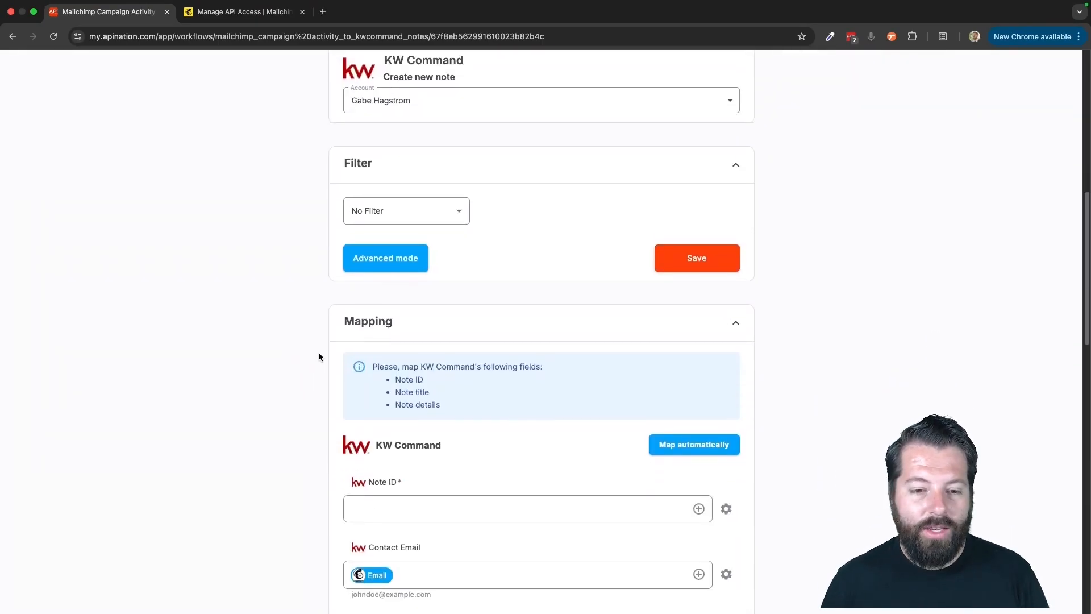
pyautogui.scroll(-3, 377, 438)
pyautogui.scroll(-1, 380, 438)
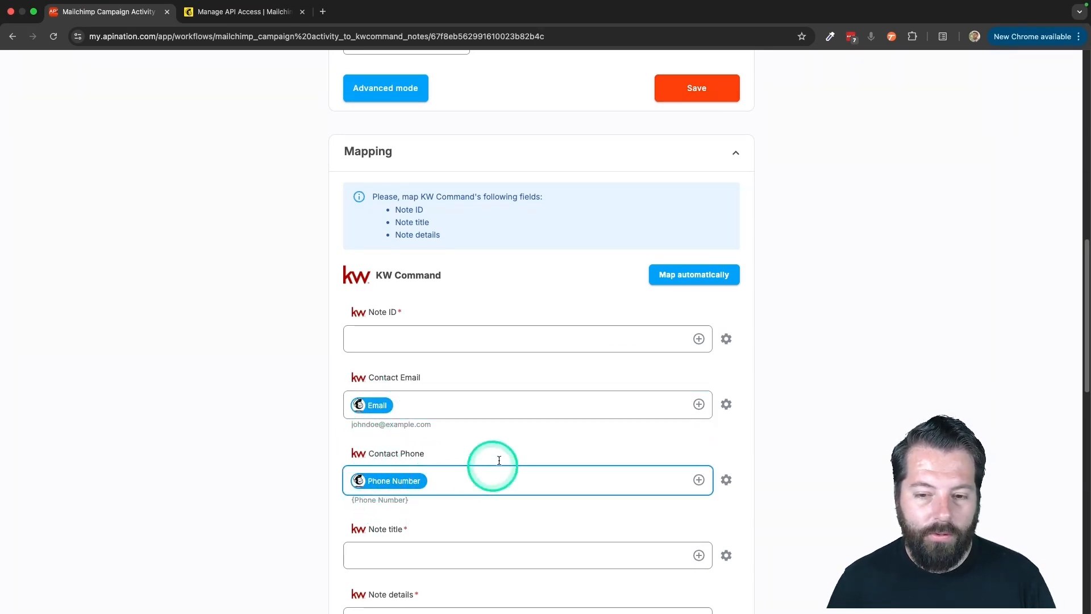
pyautogui.click(699, 339)
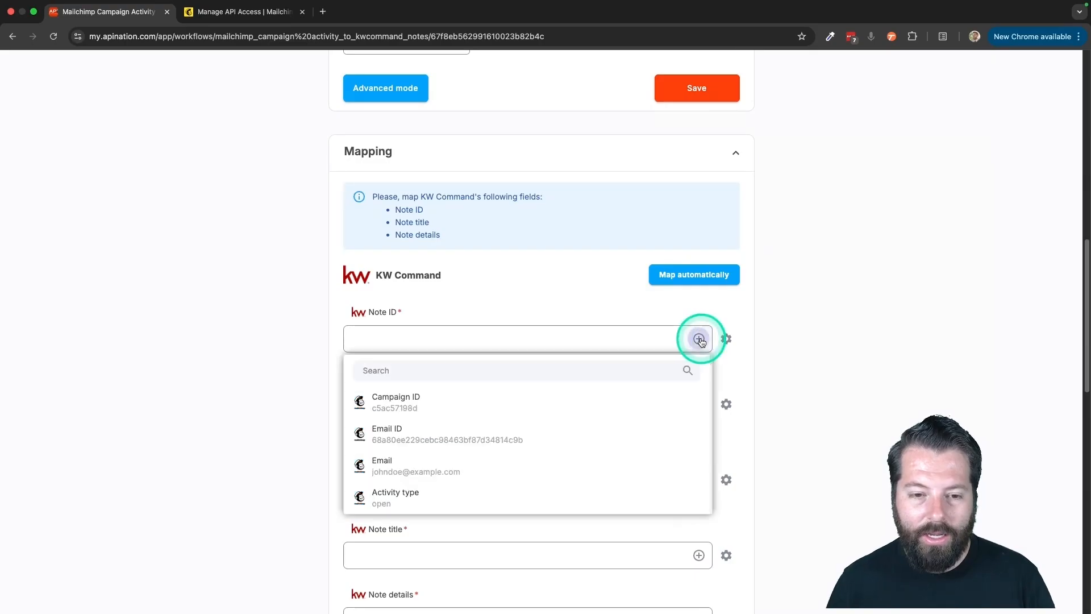
pyautogui.scroll(-3, 423, 452)
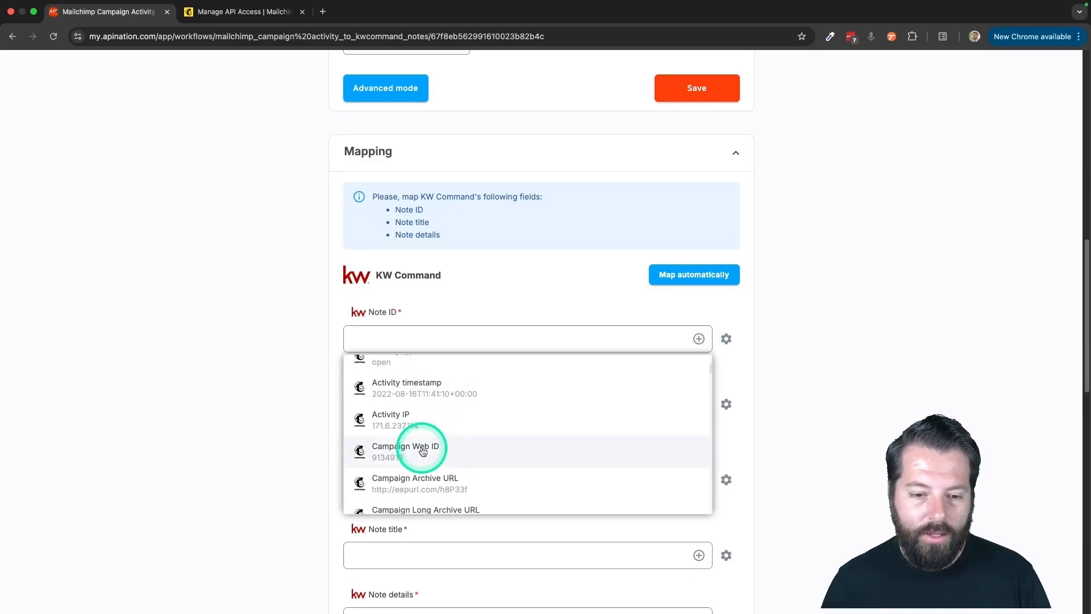
pyautogui.scroll(3, 422, 452)
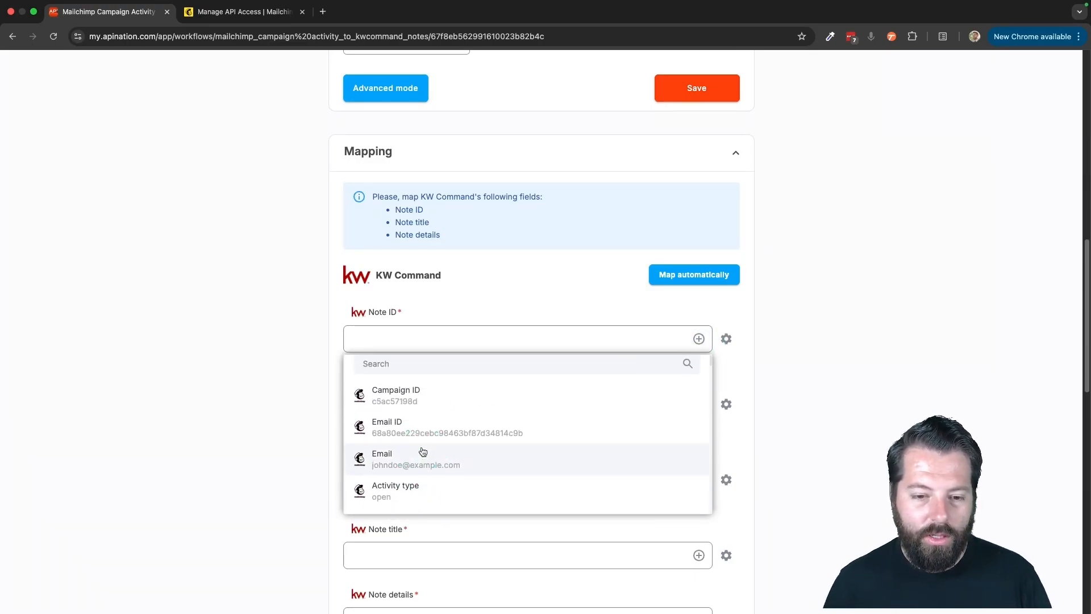
pyautogui.click(404, 433)
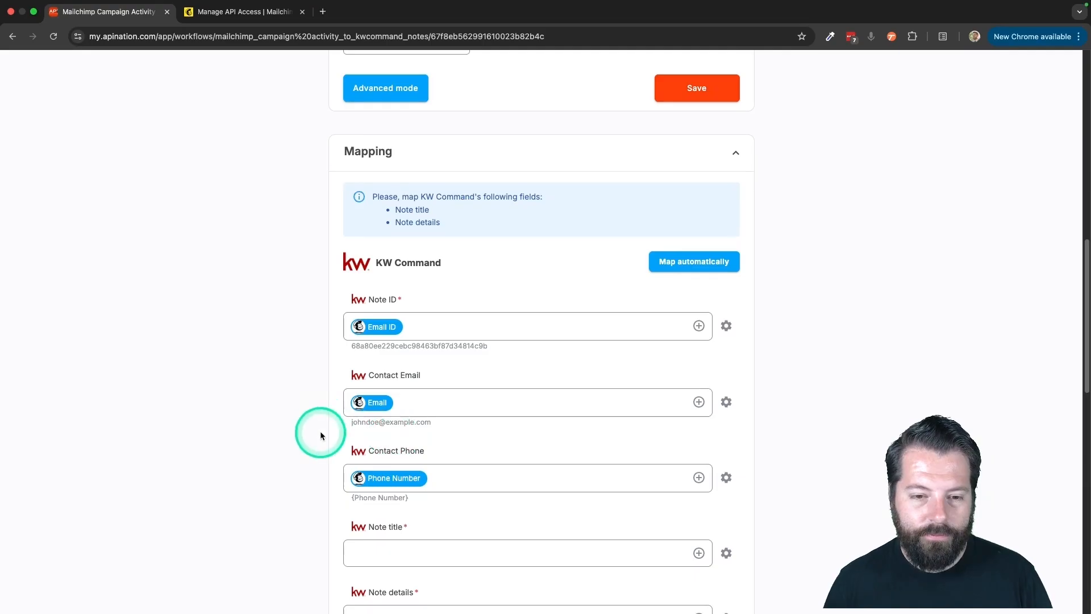
# - Enter "Welcome Email Opened" as the note title in the KW Command mapping
pyautogui.scroll(-3, 319, 431)
pyautogui.click(360, 364)
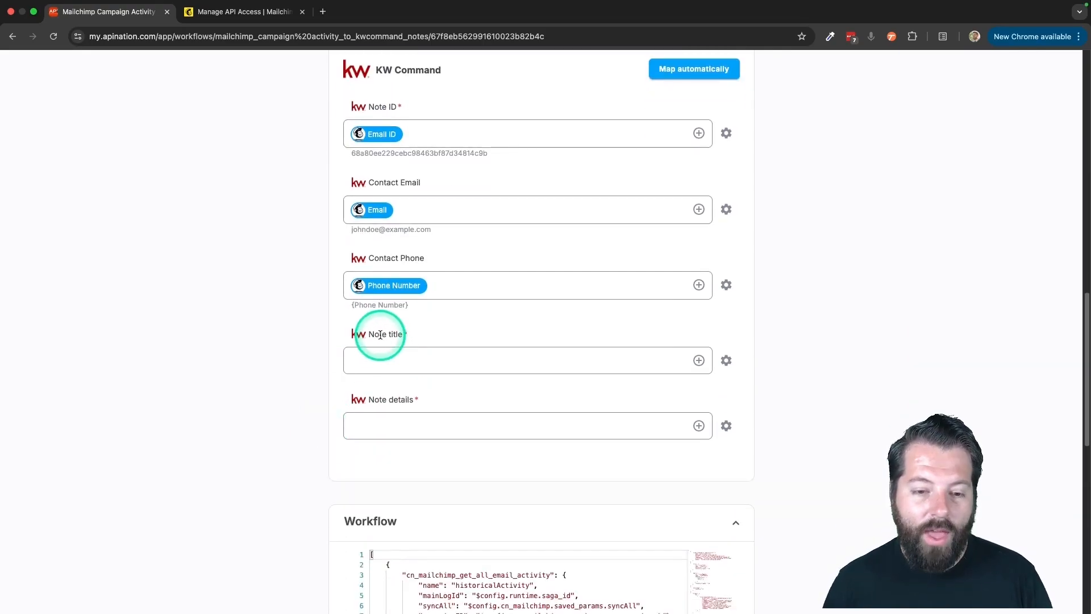
pyautogui.click(484, 357)
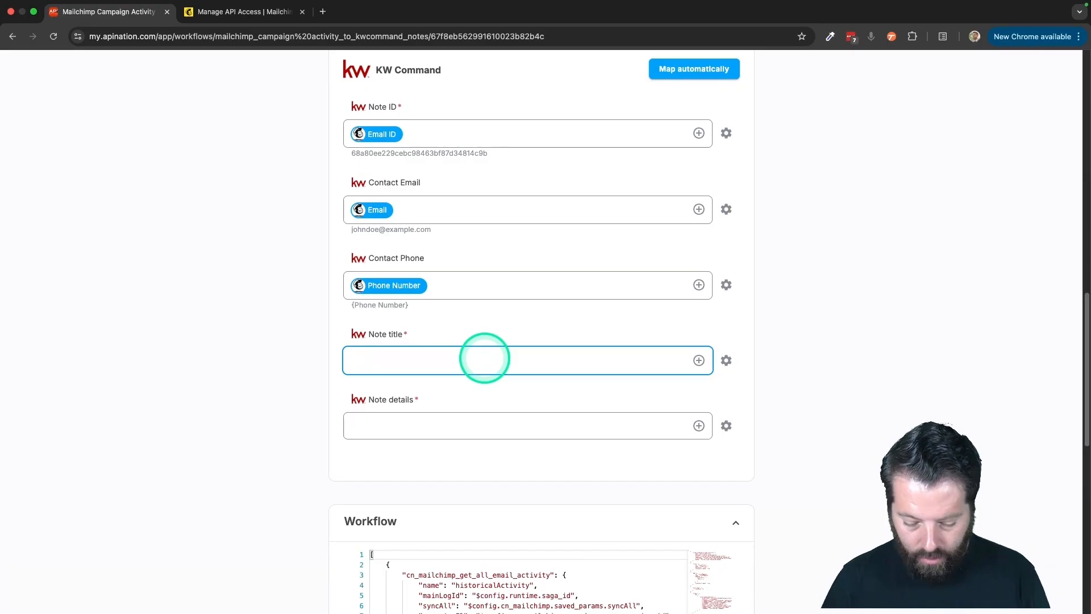
pyautogui.write('Welcome Email Opened')
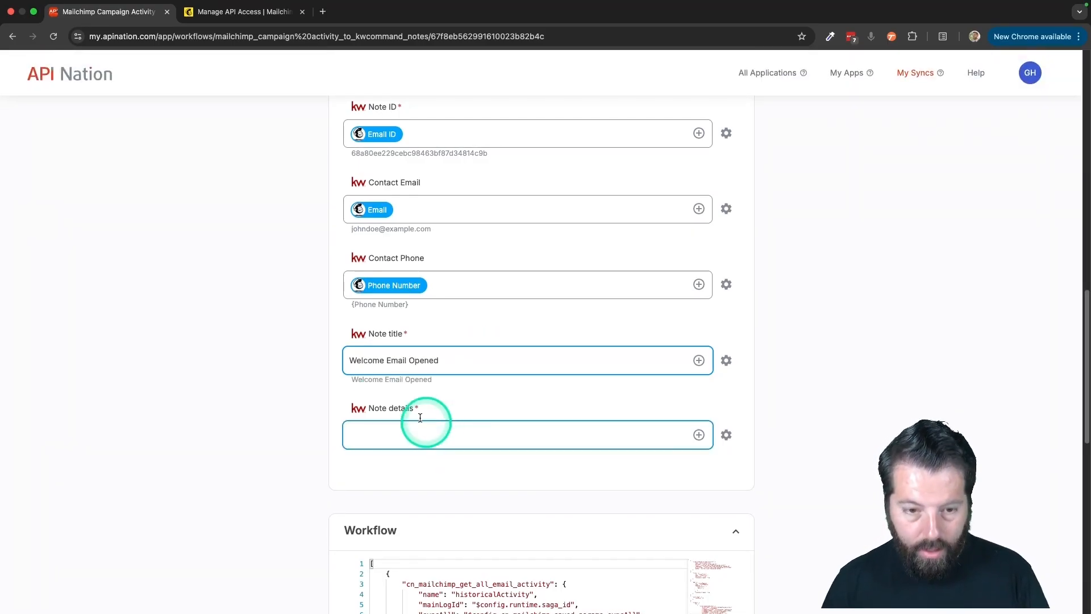
# - Enter "Client opened welcome email" as the note details in the KW Command mapping
pyautogui.click(541, 434)
pyautogui.scroll(-1, 542, 434)
pyautogui.click(525, 377)
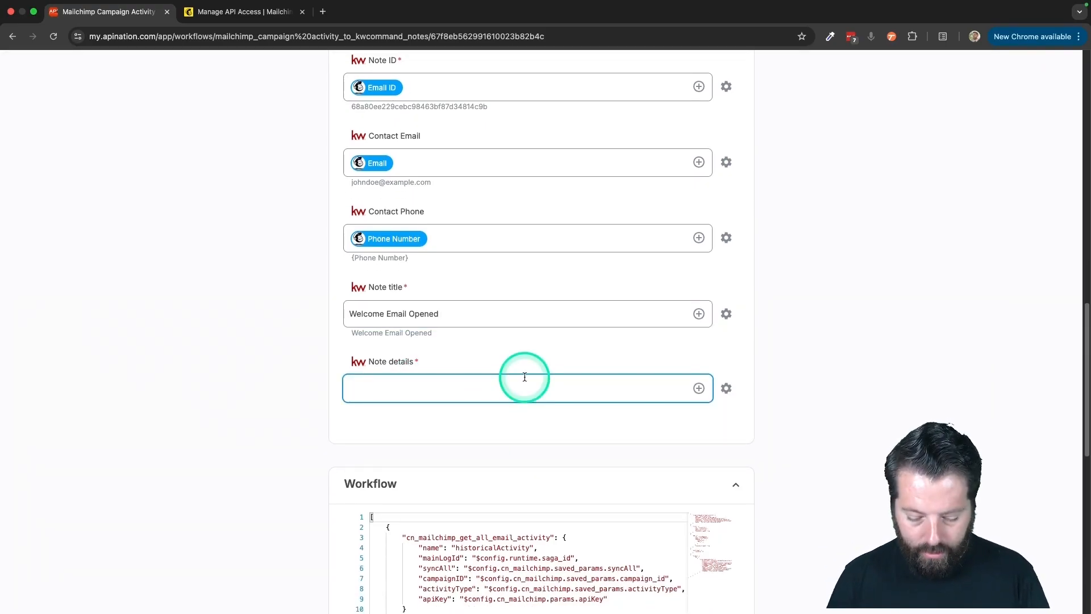
pyautogui.write('Client opened welcome email')
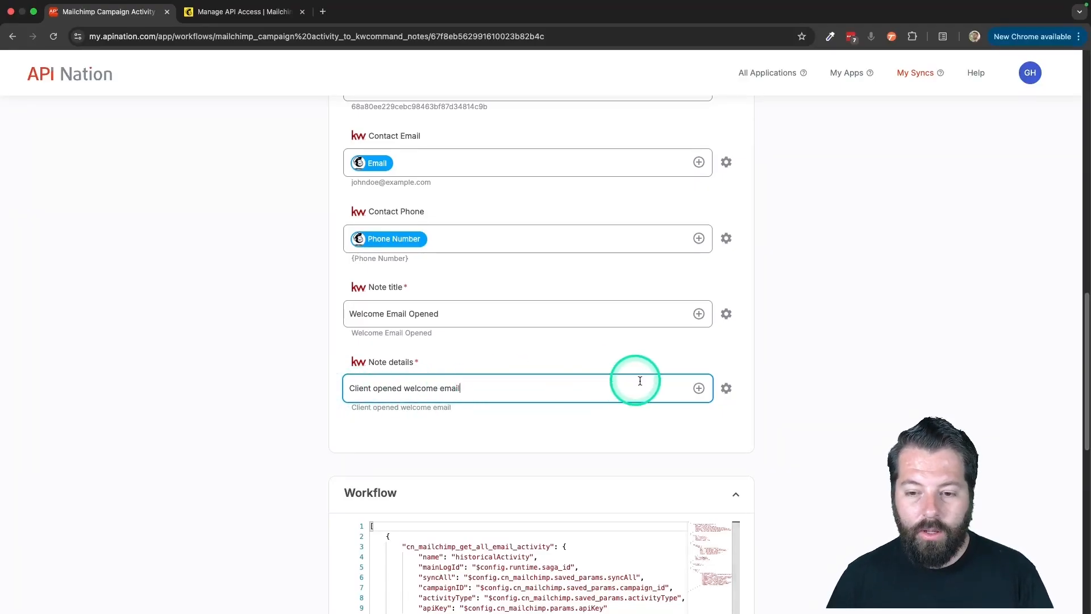
# - Append Mailchimp's Activity timestamp to the note details text, with the word "at" before it
pyautogui.click(699, 388)
pyautogui.scroll(-1, 532, 455)
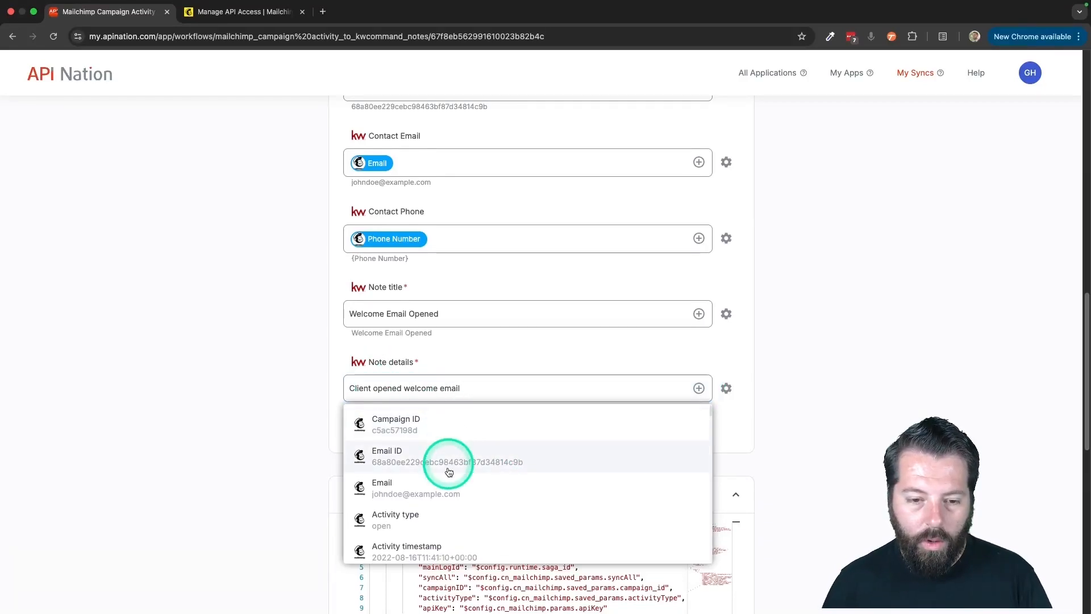
pyautogui.scroll(-3, 451, 458)
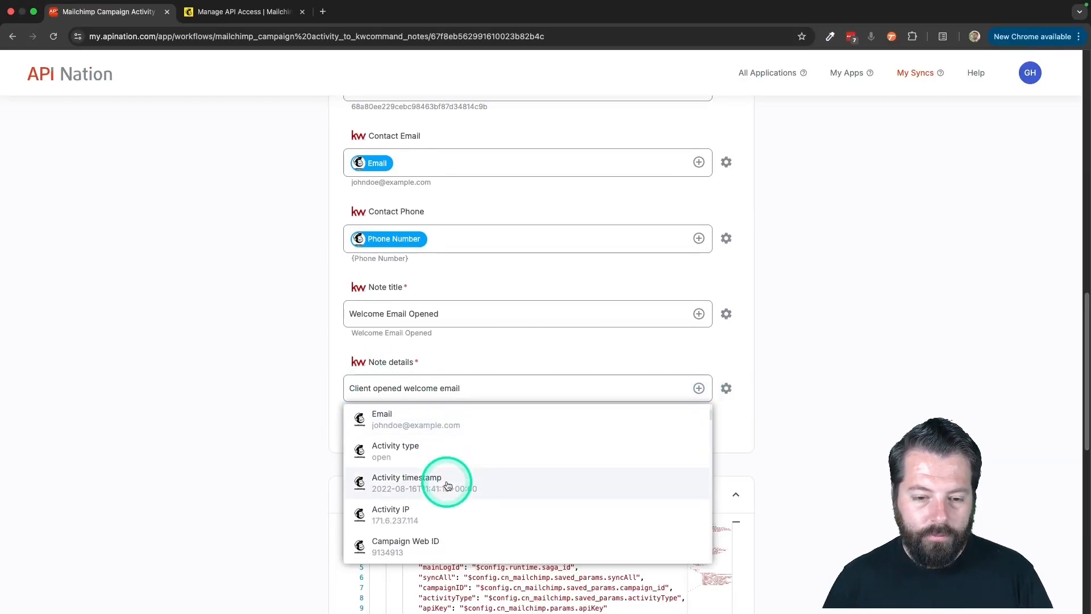
pyautogui.scroll(-1, 432, 466)
pyautogui.click(409, 467)
pyautogui.click(459, 400)
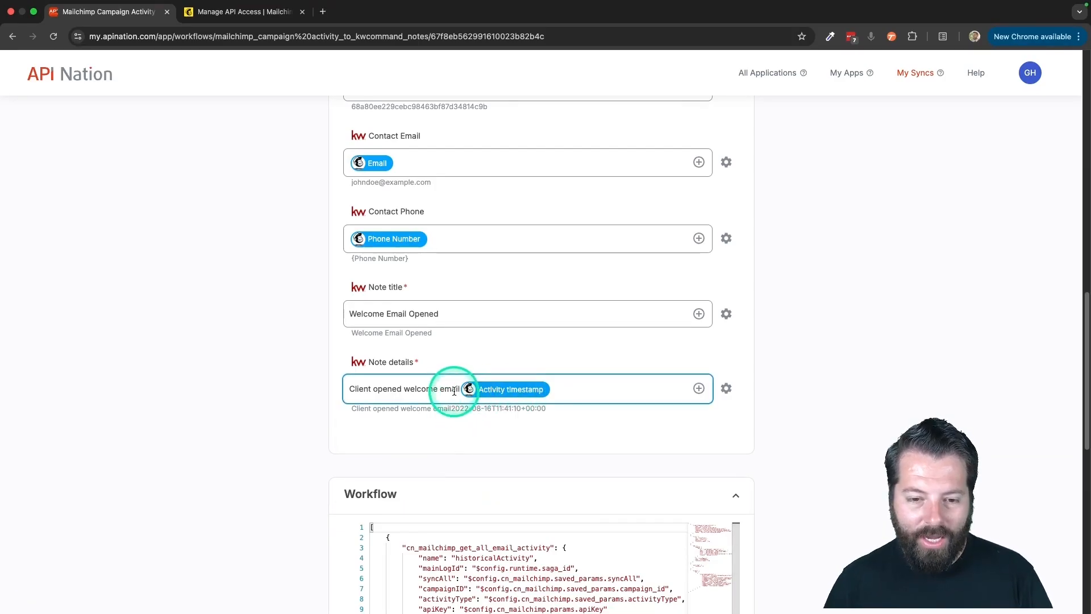
pyautogui.write('at')
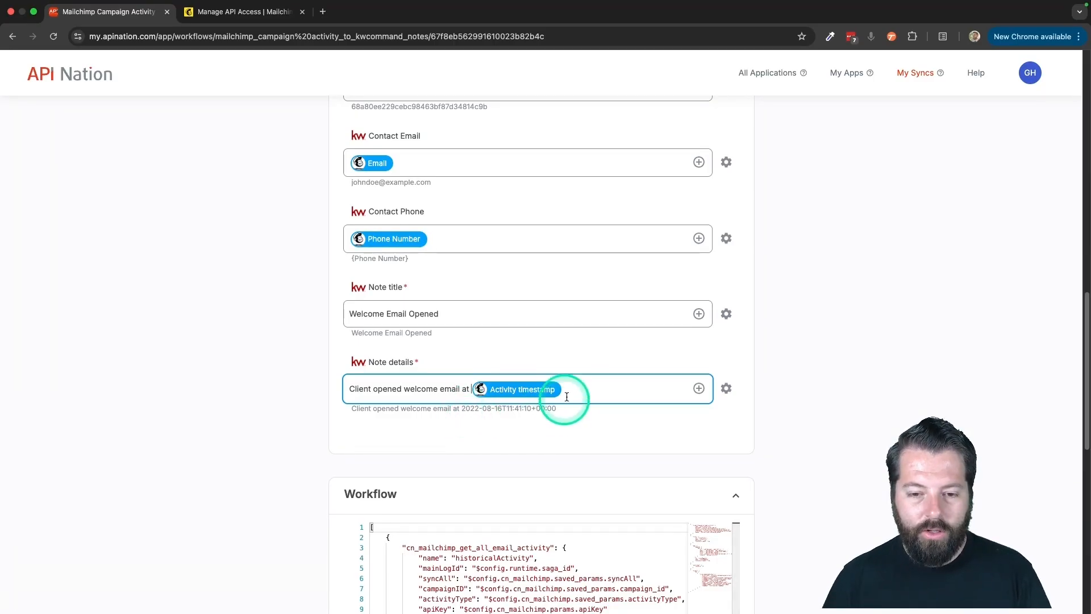
pyautogui.click(699, 388)
pyautogui.scroll(-10, 555, 471)
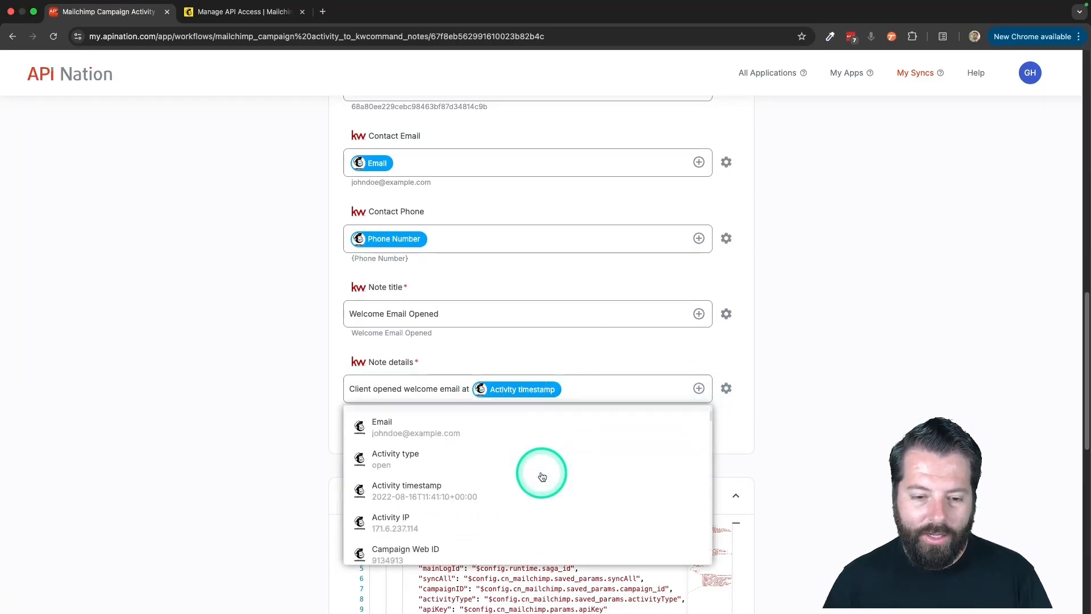
pyautogui.scroll(-10, 542, 476)
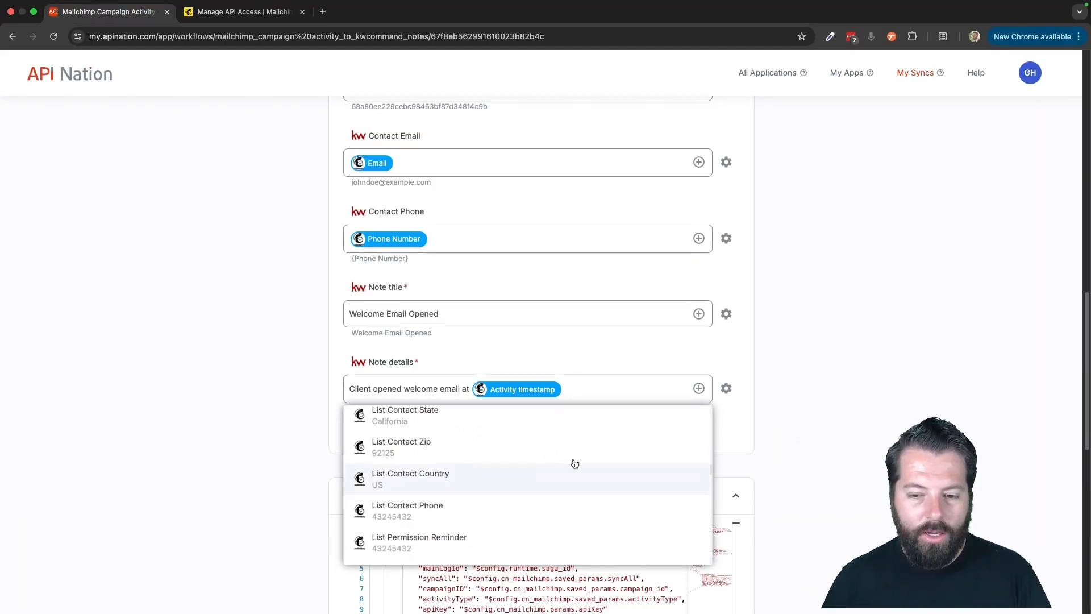
pyautogui.click(767, 432)
# - Activate the Mailchimp Campaign Activity post a note to KW Command sync and open the account's list of syncs
pyautogui.scroll(15, 765, 431)
pyautogui.click(510, 196)
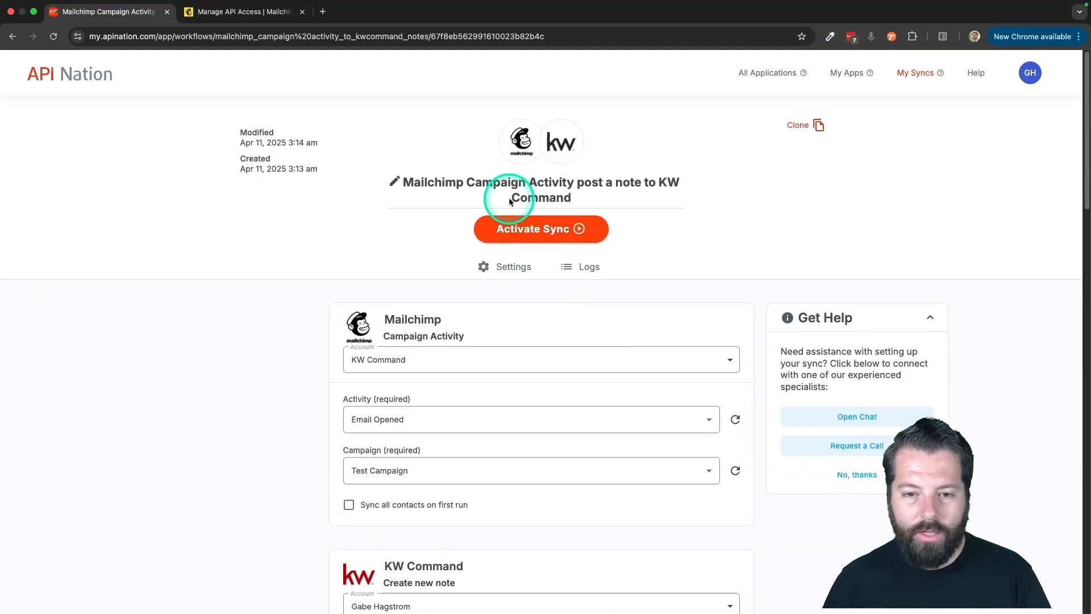
pyautogui.click(517, 230)
pyautogui.click(919, 76)
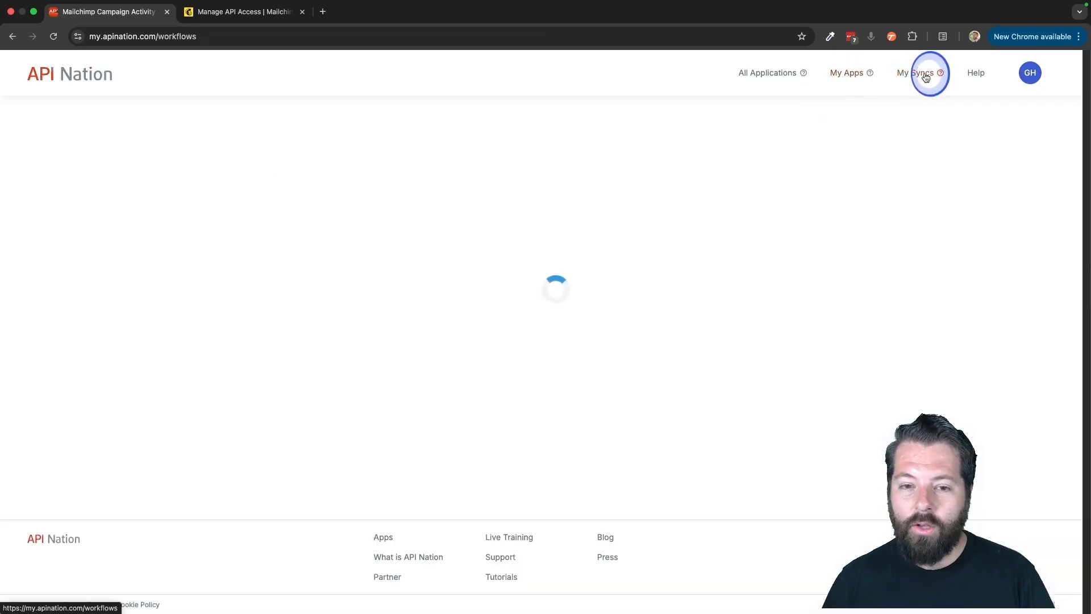